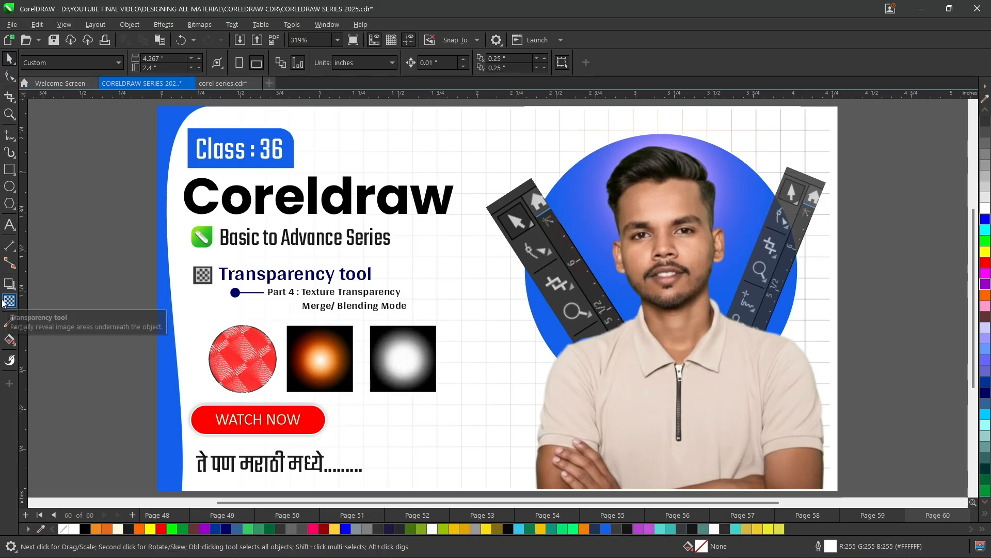
- In the corel series document, draw a rectangle about 3.4 by 2.1 inches in the empty frame and fill it red
{"action": "left_click", "coordinate": [219, 82]}
{"action": "left_click", "coordinate": [10, 300]}
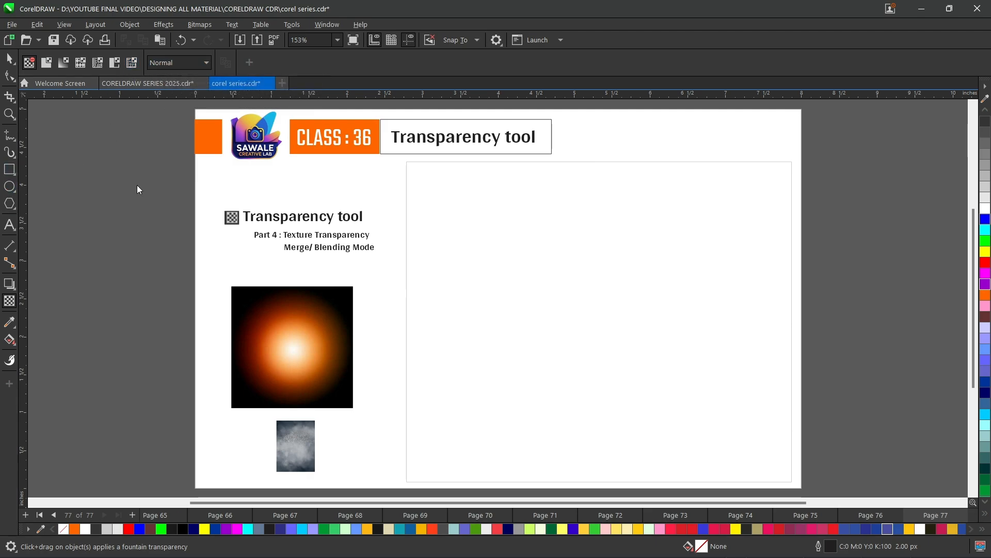
{"action": "key", "text": "F6"}
{"action": "left_click_drag", "start_coordinate": [422, 213], "coordinate": [679, 374]}
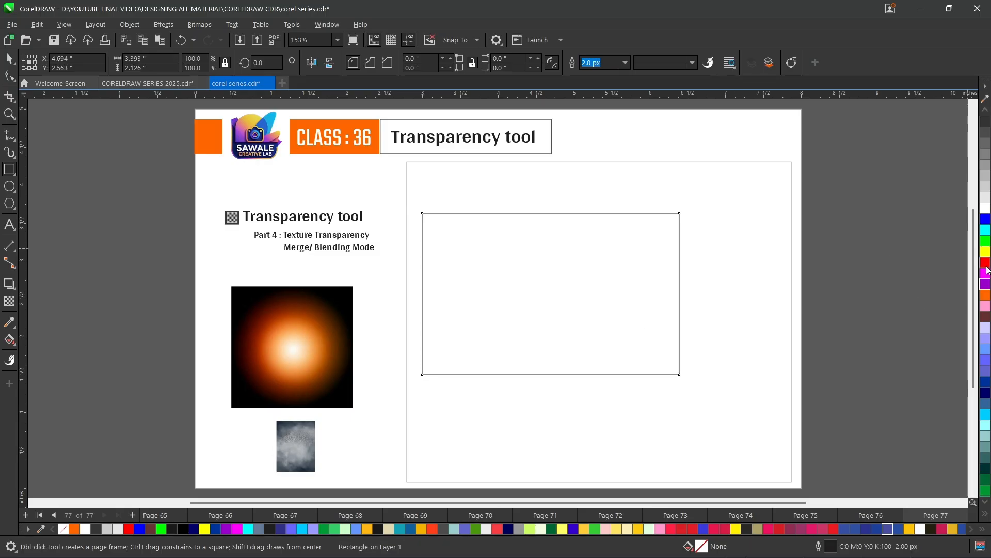
{"action": "left_click", "coordinate": [987, 264]}
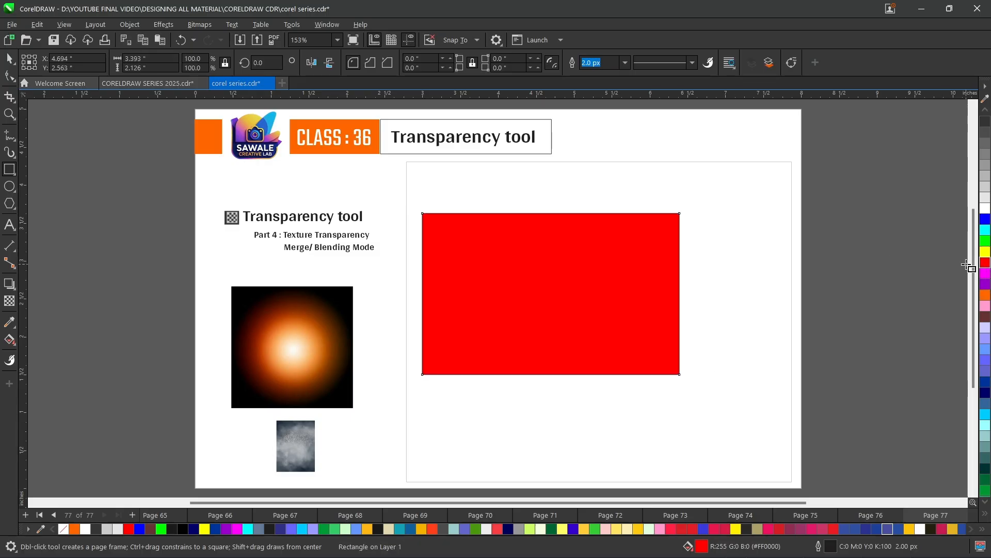
- Apply a texture transparency to the red rectangle and drag its texture handles to reshape the pattern
{"action": "left_click", "coordinate": [9, 302]}
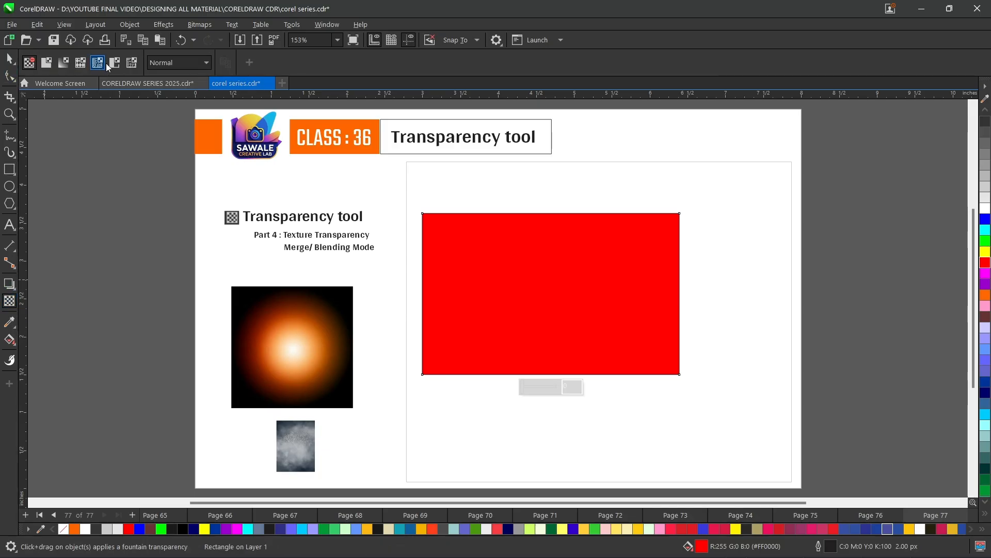
{"action": "left_click", "coordinate": [128, 64]}
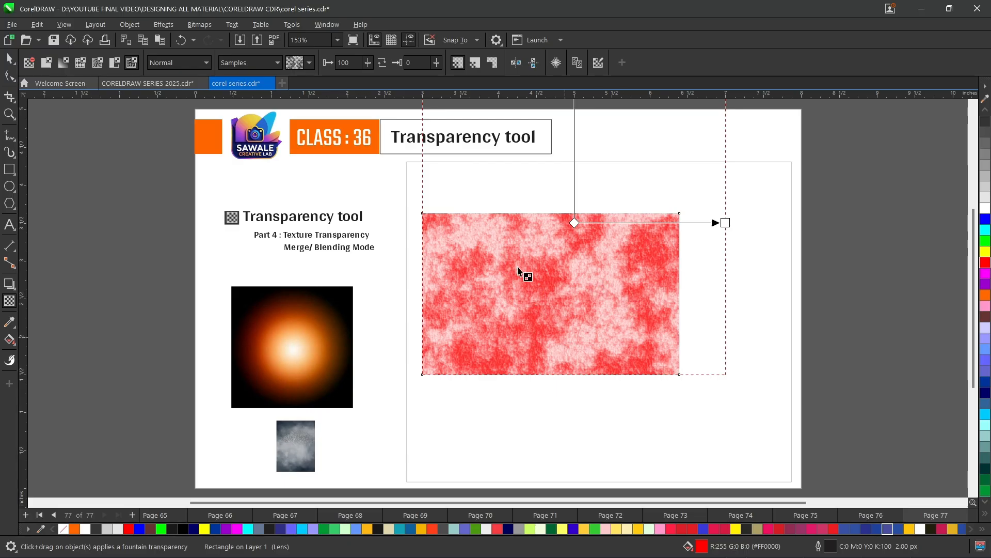
{"action": "left_click_drag", "start_coordinate": [518, 266], "coordinate": [552, 300]}
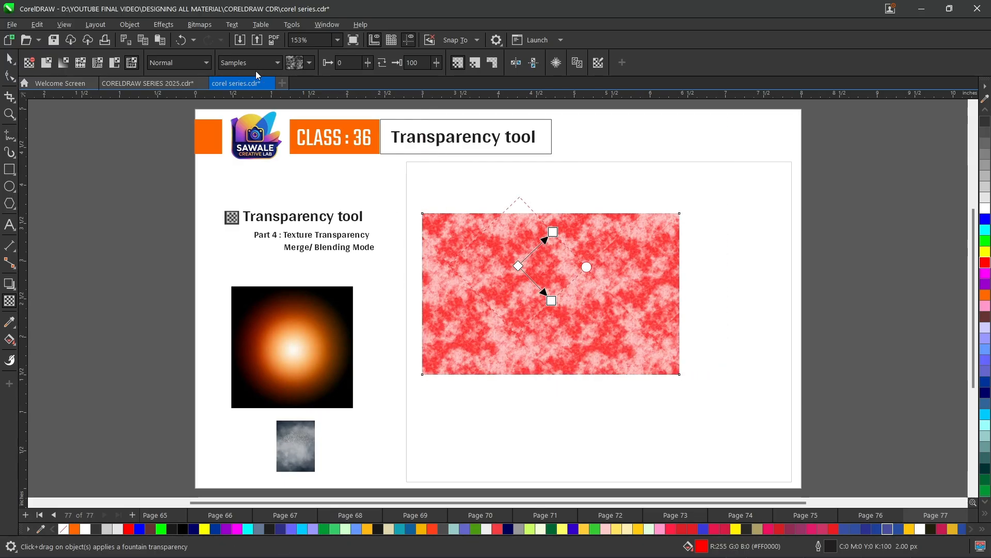
- Choose a different texture from the Samples texture picker, then pick another texture
{"action": "left_click", "coordinate": [306, 65]}
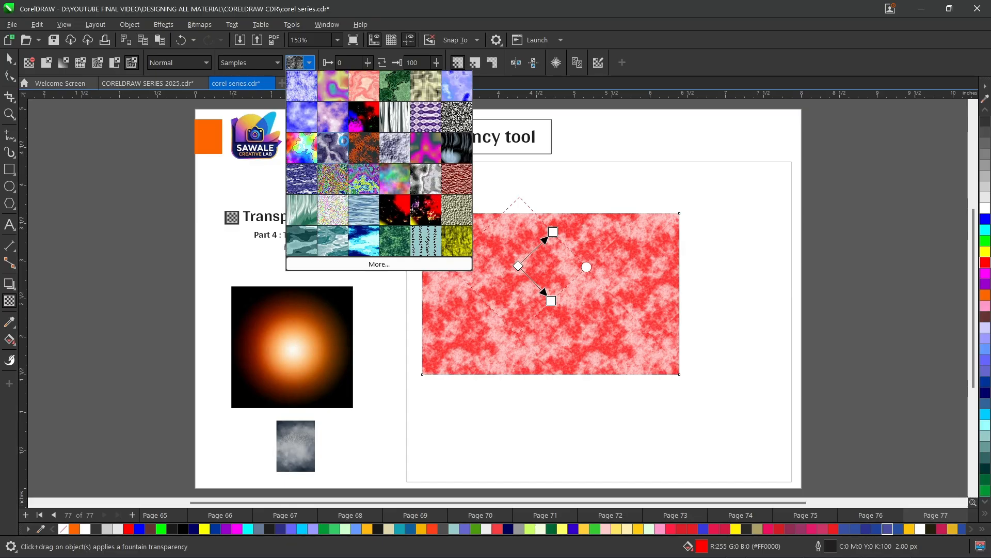
{"action": "left_click", "coordinate": [344, 144]}
{"action": "left_click", "coordinate": [309, 63]}
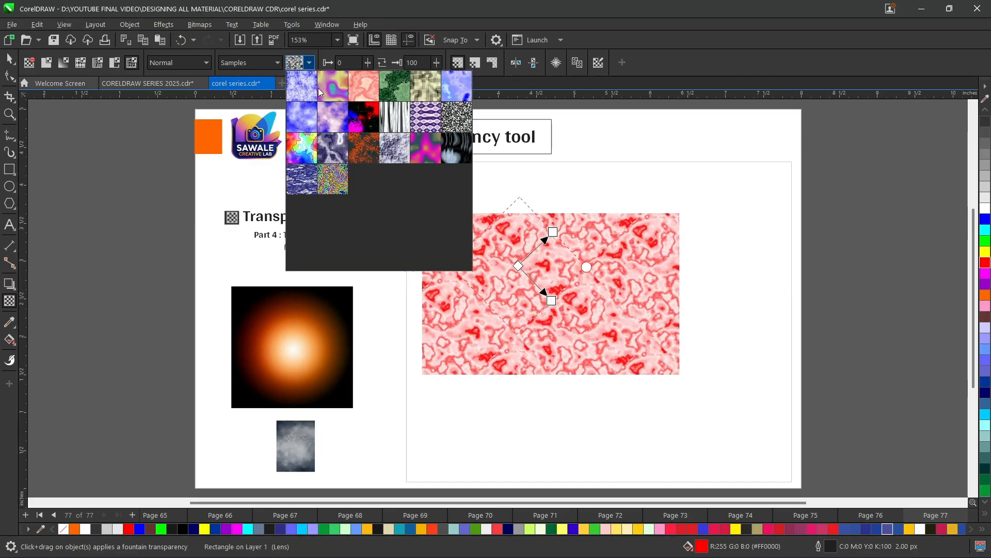
{"action": "left_click", "coordinate": [341, 205]}
- Drag the texture handles to shrink the pattern tiles on the rectangle
{"action": "left_click_drag", "start_coordinate": [497, 298], "coordinate": [506, 309]}
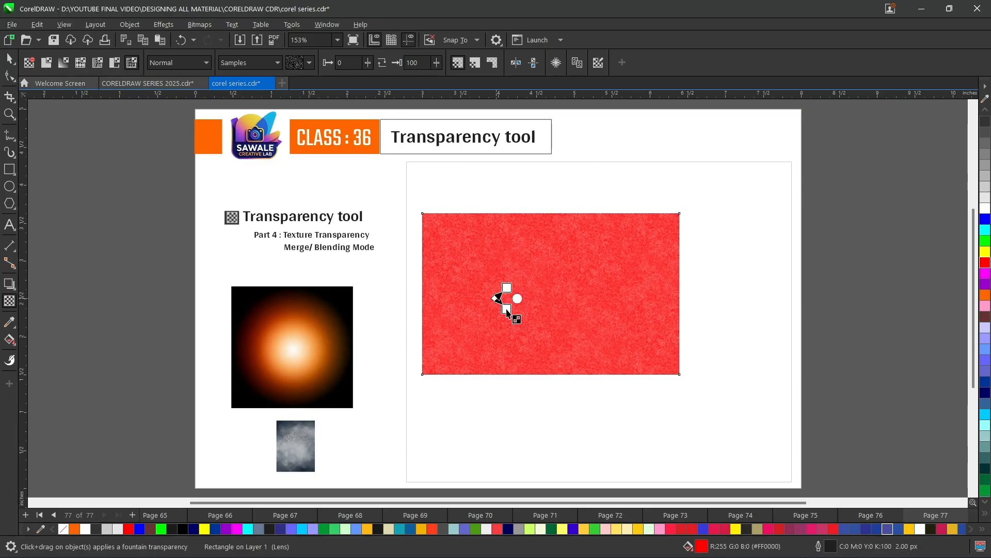
{"action": "left_click_drag", "start_coordinate": [540, 275], "coordinate": [561, 295]}
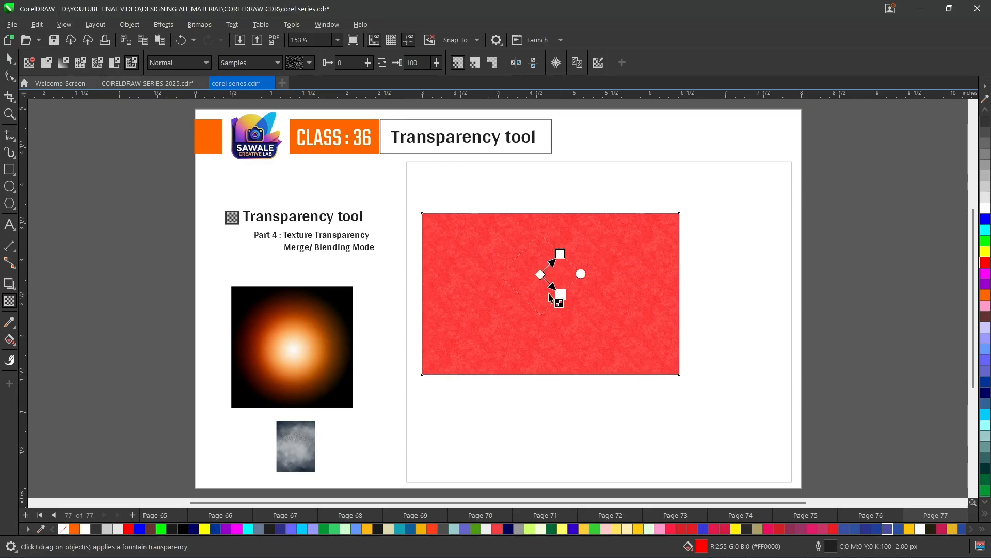
{"action": "left_click_drag", "start_coordinate": [491, 311], "coordinate": [505, 321]}
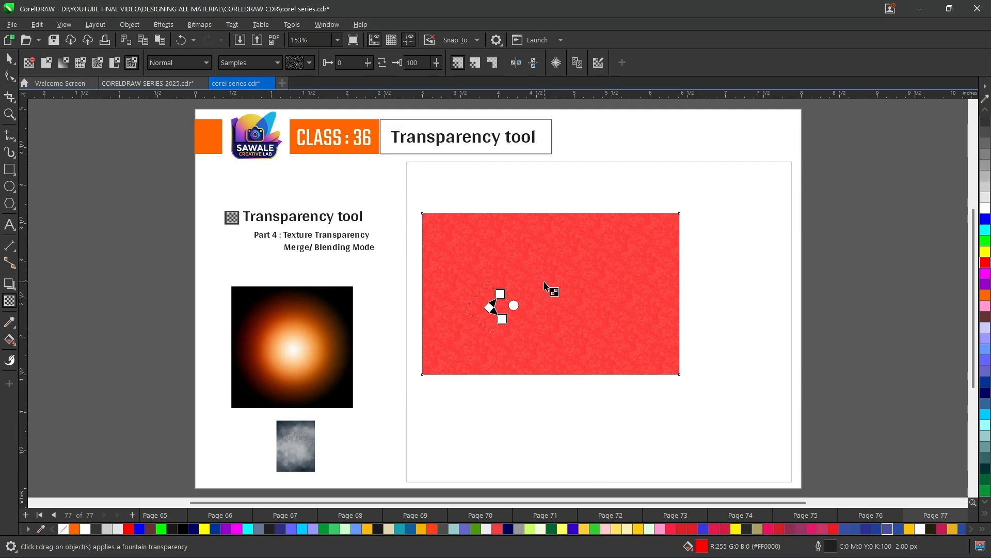
- Select and delete the textured red rectangle
{"action": "left_click", "coordinate": [9, 59]}
{"action": "key", "text": "Delete"}
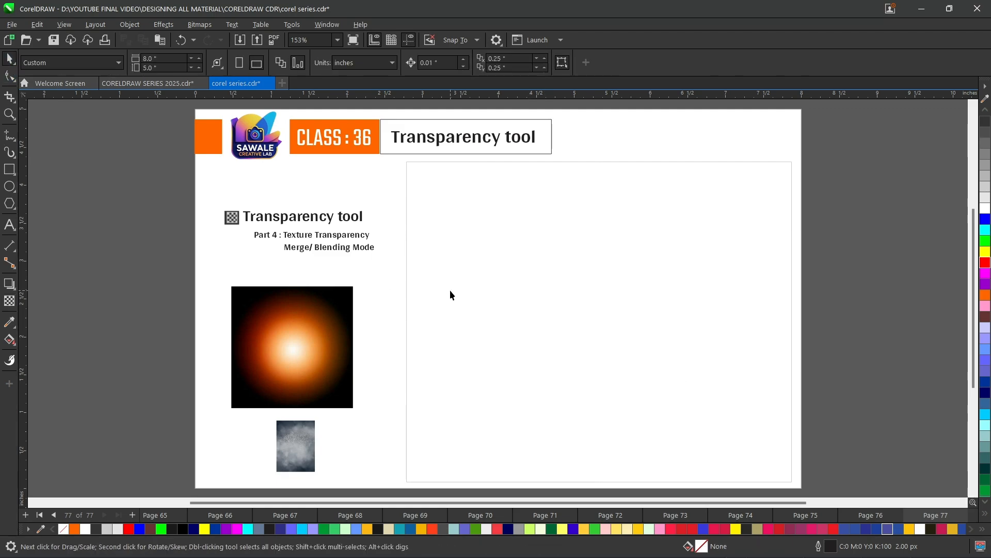
- Move the small cloudy background image into the frame and enlarge it to about 1.8 by 2.4 inches
{"action": "left_click", "coordinate": [285, 449]}
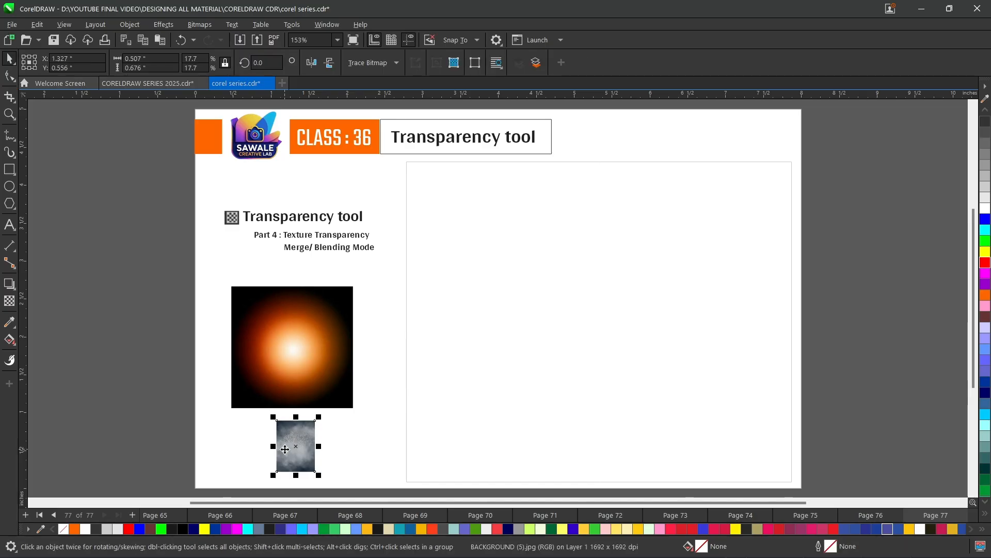
{"action": "left_click_drag", "start_coordinate": [318, 438], "coordinate": [547, 258]}
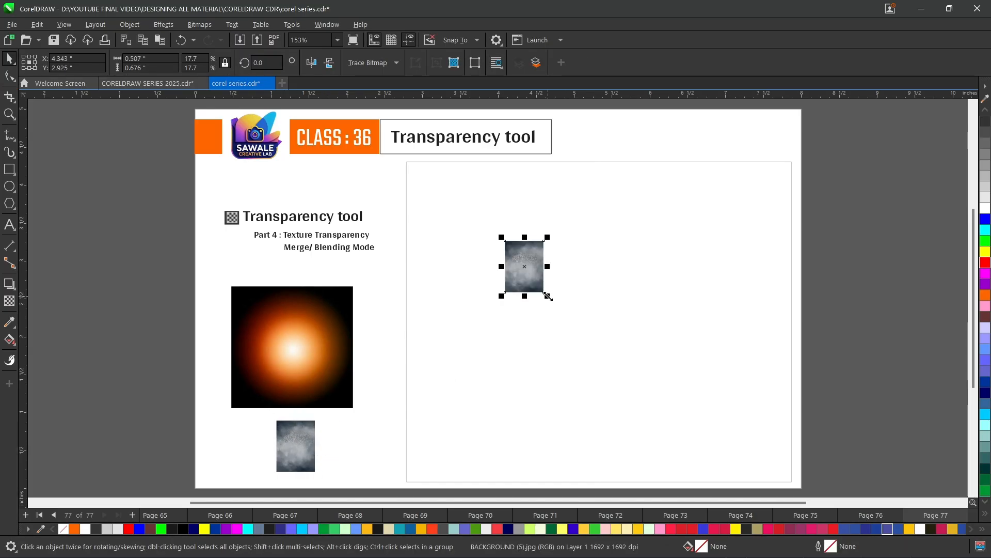
{"action": "left_click_drag", "start_coordinate": [548, 296], "coordinate": [664, 421]}
{"action": "left_click_drag", "start_coordinate": [589, 348], "coordinate": [576, 302]}
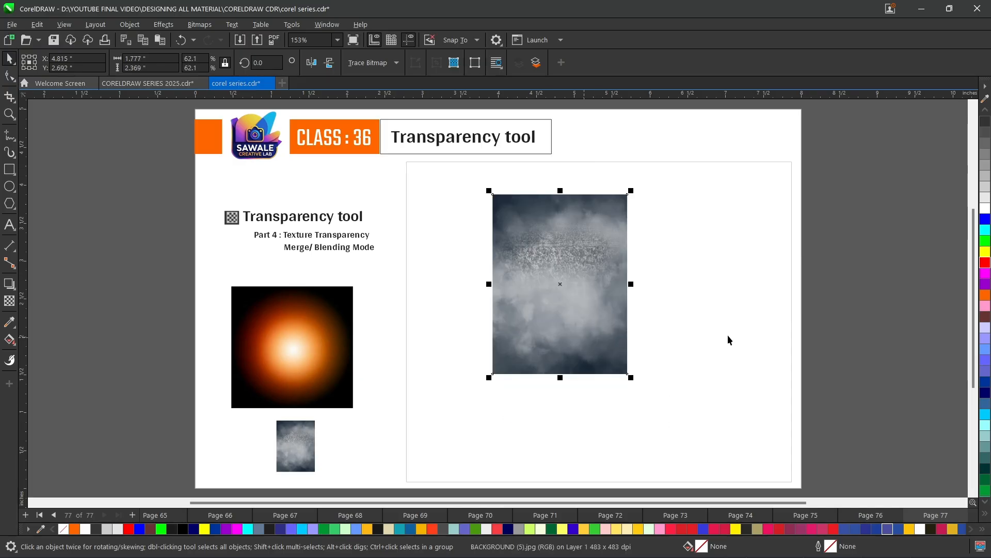
- Draw a rectangle covering the cloudy image and fill it red
{"action": "left_click", "coordinate": [10, 169]}
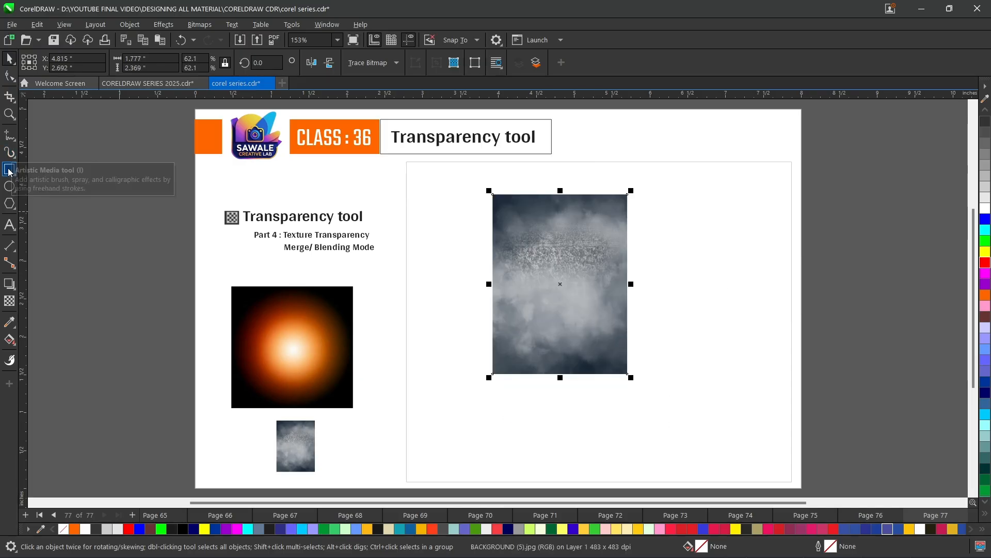
{"action": "left_click_drag", "start_coordinate": [493, 195], "coordinate": [629, 374]}
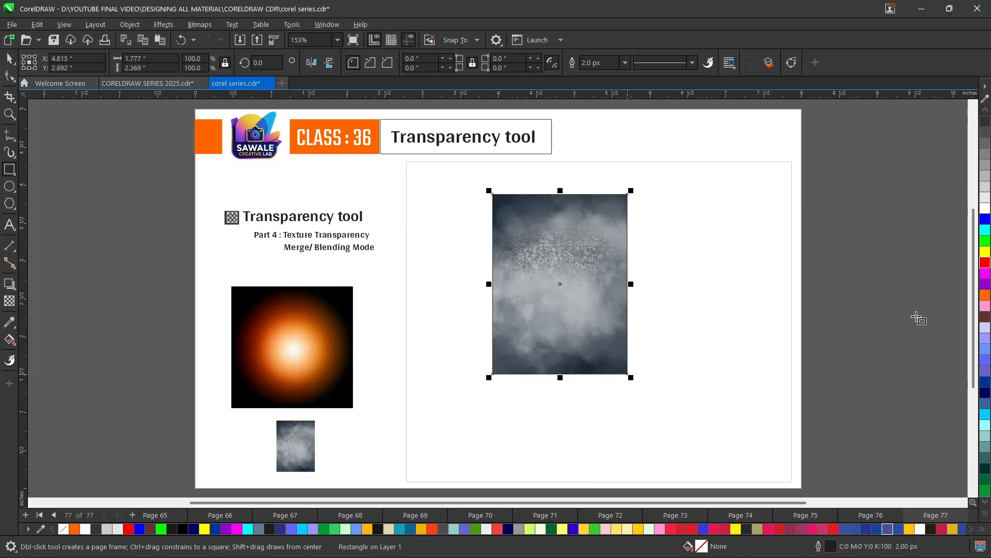
{"action": "left_click", "coordinate": [986, 262]}
{"action": "scroll", "coordinate": [491, 257], "scroll_direction": "up", "scroll_amount": 3}
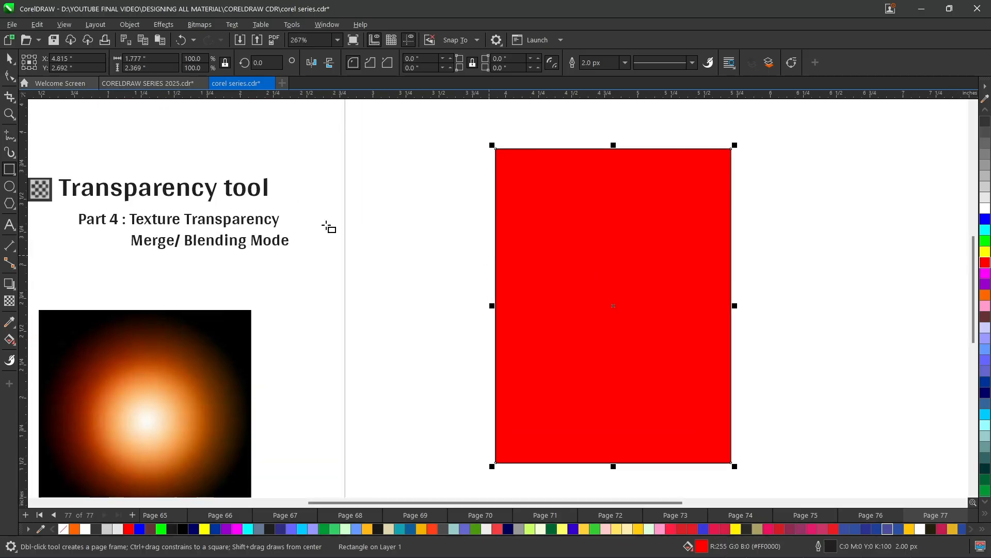
- Apply a texture transparency to the red rectangle and pick a different texture from the Samples picker
{"action": "left_click", "coordinate": [10, 301]}
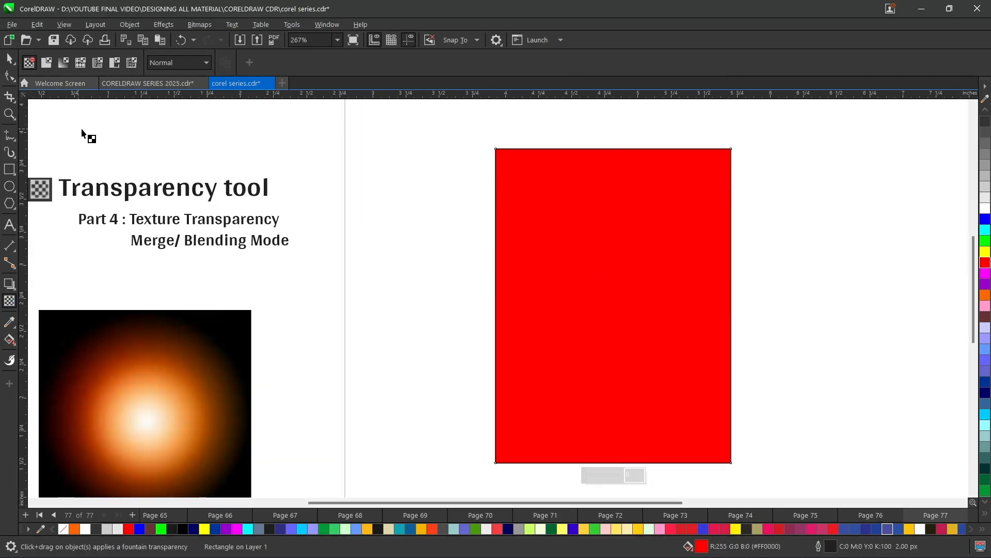
{"action": "left_click", "coordinate": [132, 63]}
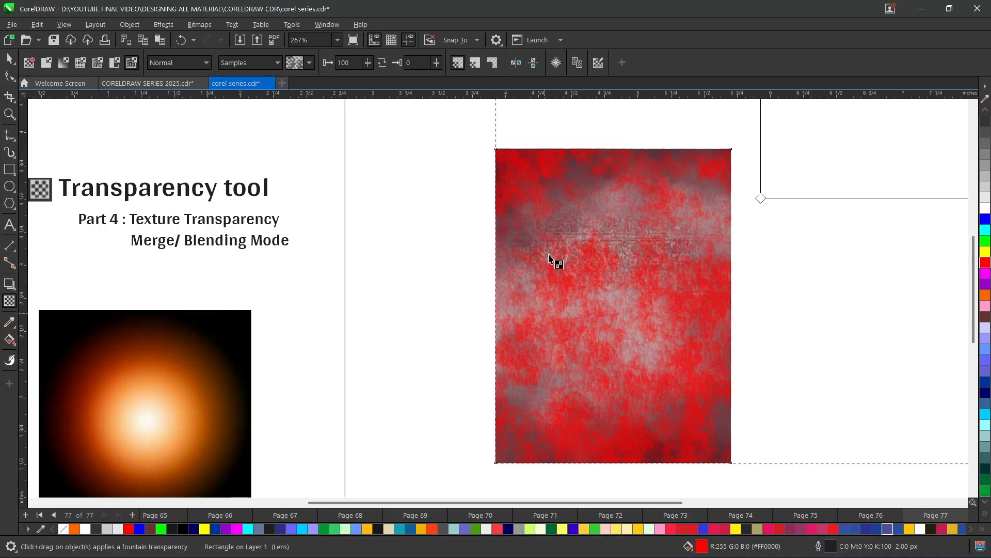
{"action": "left_click", "coordinate": [308, 63]}
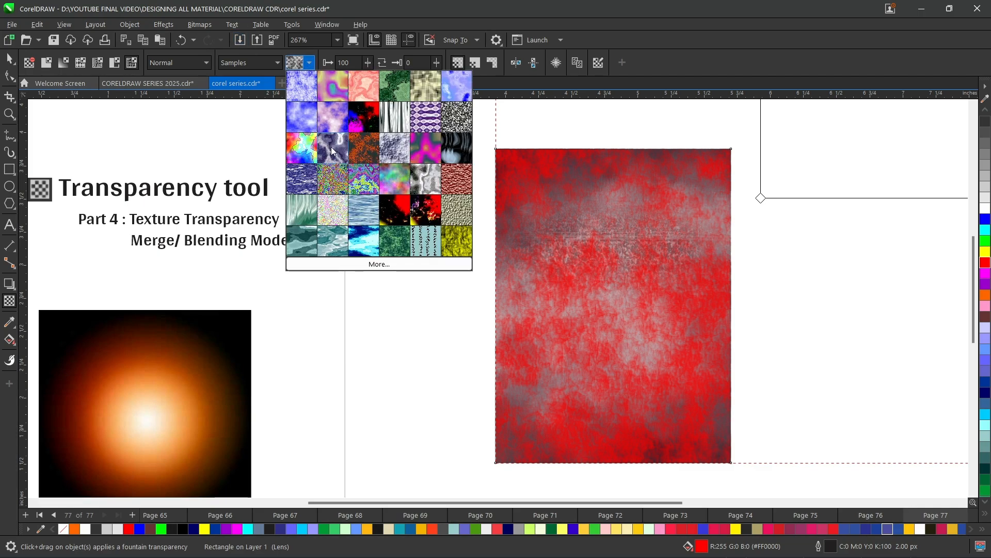
{"action": "left_click", "coordinate": [350, 163]}
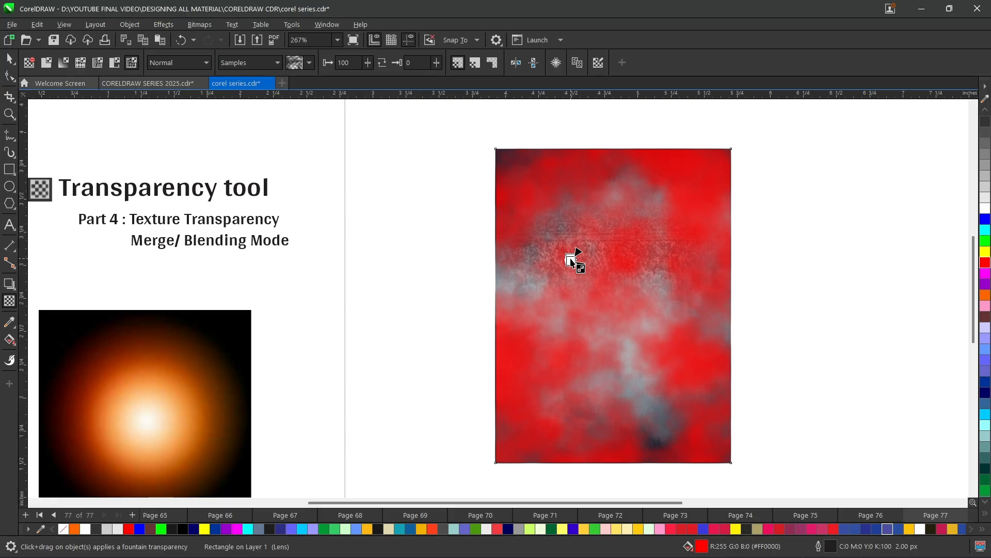
- Drag the texture handles to scale and reposition the transparency pattern
{"action": "left_click_drag", "start_coordinate": [571, 260], "coordinate": [607, 309]}
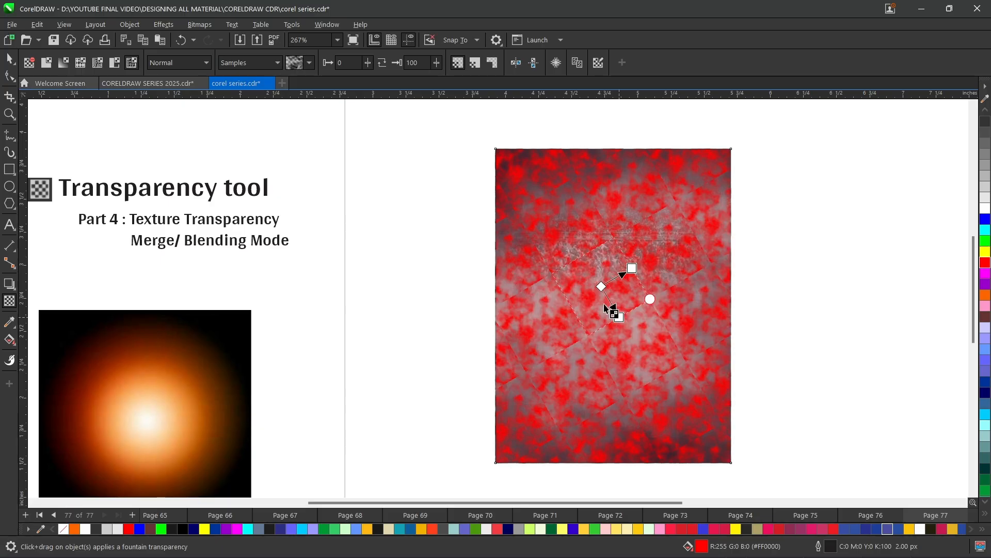
{"action": "left_click_drag", "start_coordinate": [590, 215], "coordinate": [611, 245]}
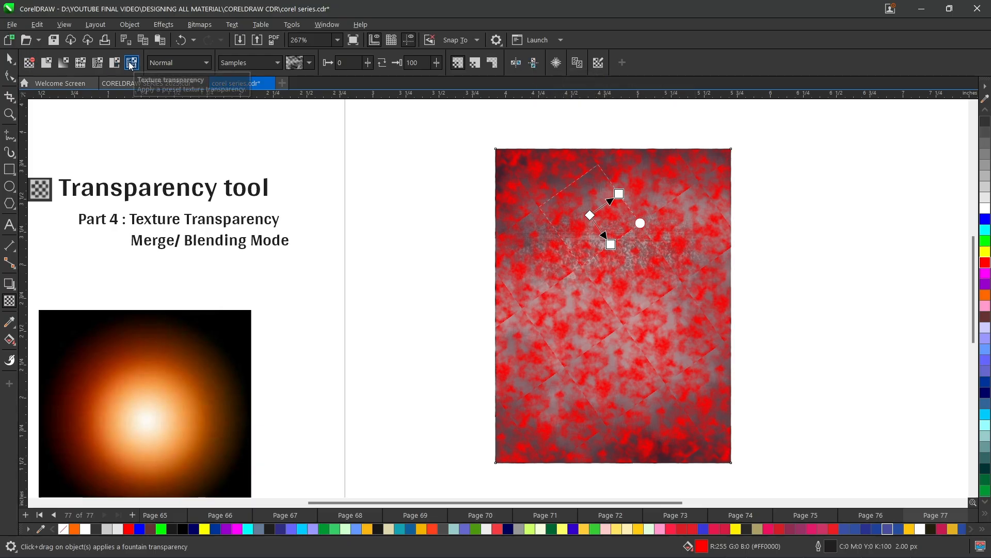
- Choose another texture from the Samples library for the transparency
{"action": "left_click", "coordinate": [241, 64]}
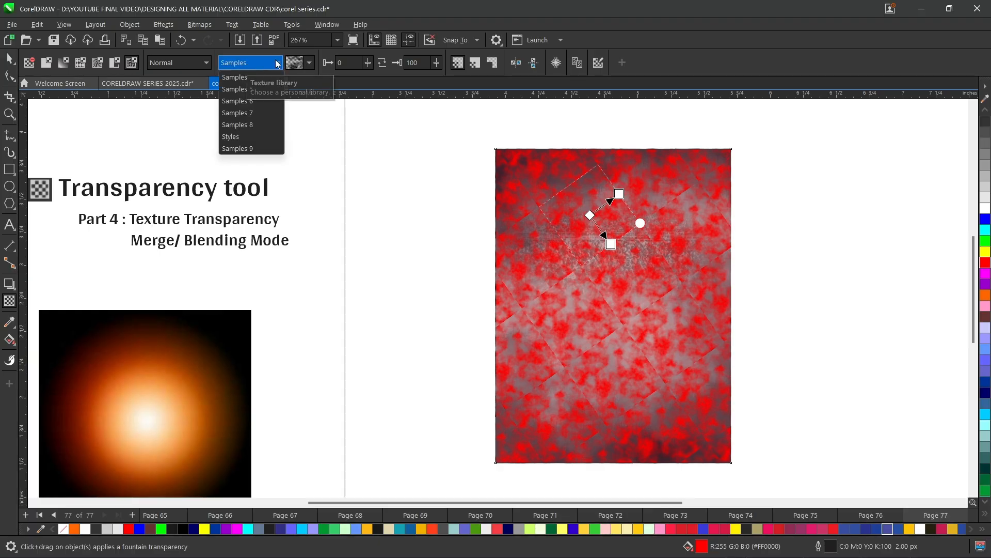
{"action": "left_click", "coordinate": [311, 63]}
{"action": "left_click", "coordinate": [310, 63]}
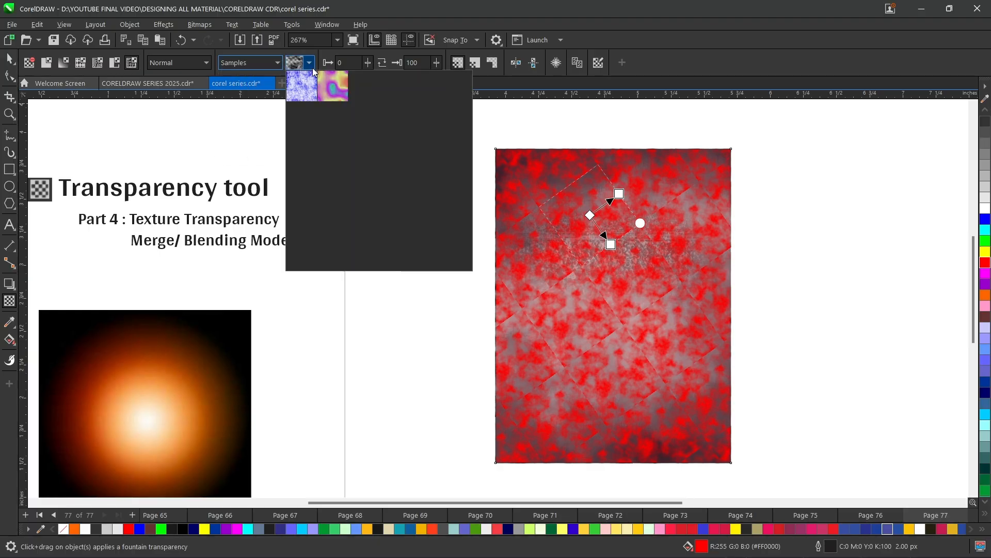
{"action": "left_click", "coordinate": [363, 146]}
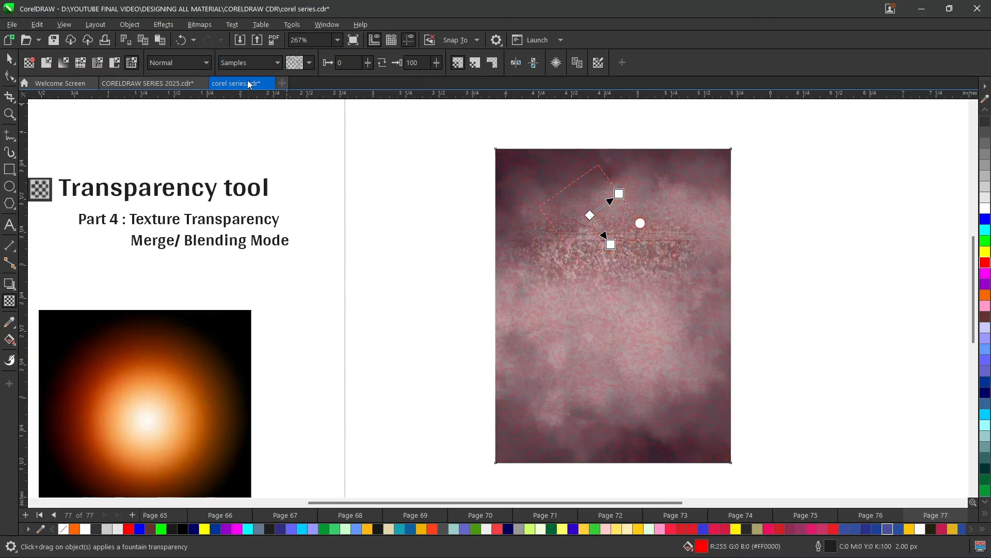
- Switch the texture library to Samples 7, then Samples 8, and adjust the texture handles
{"action": "left_click", "coordinate": [258, 62]}
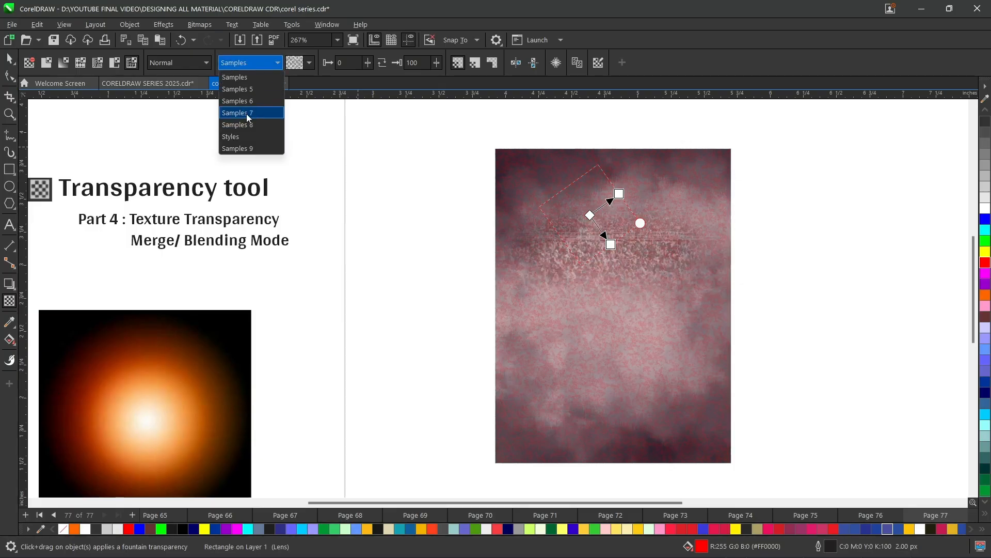
{"action": "left_click", "coordinate": [247, 113]}
{"action": "left_click", "coordinate": [247, 62]}
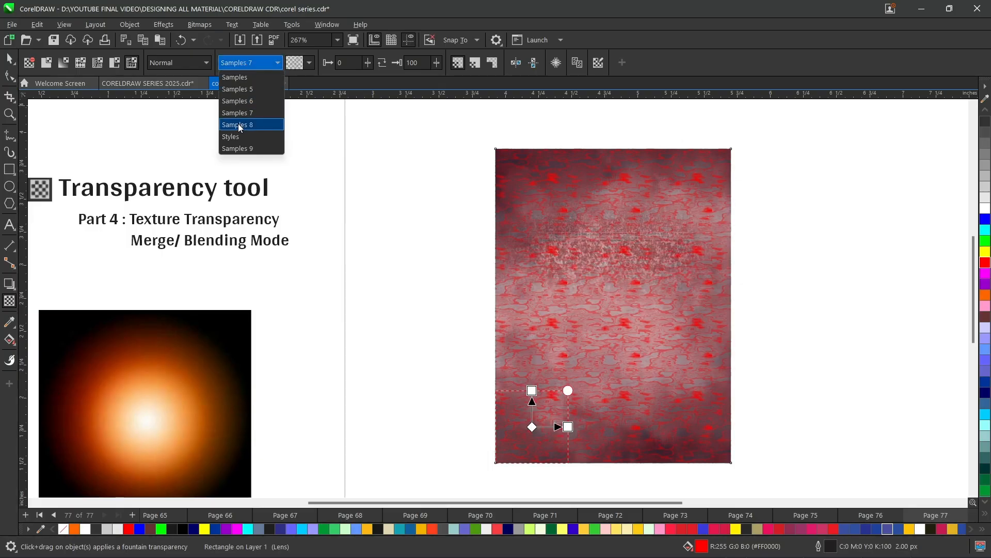
{"action": "left_click", "coordinate": [239, 125]}
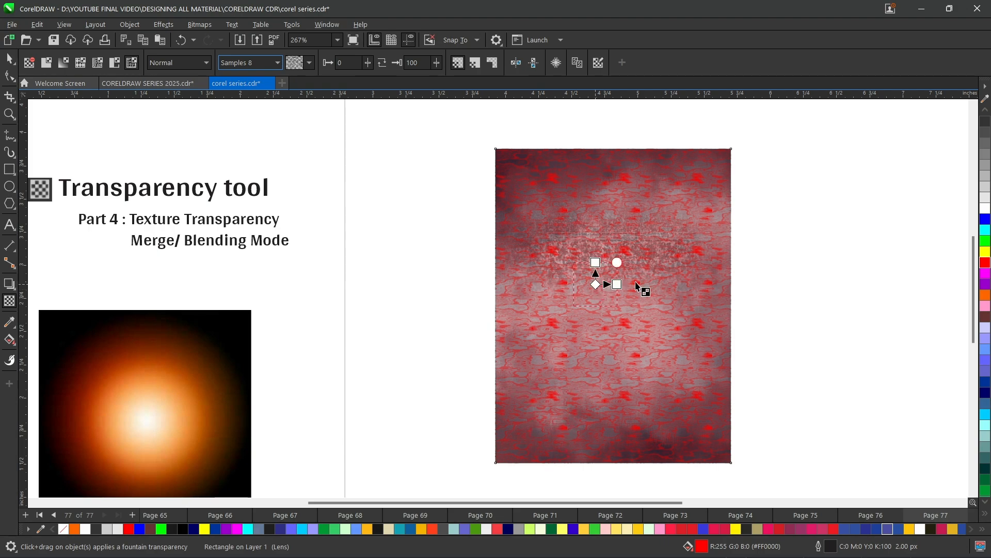
{"action": "left_click_drag", "start_coordinate": [637, 286], "coordinate": [643, 279]}
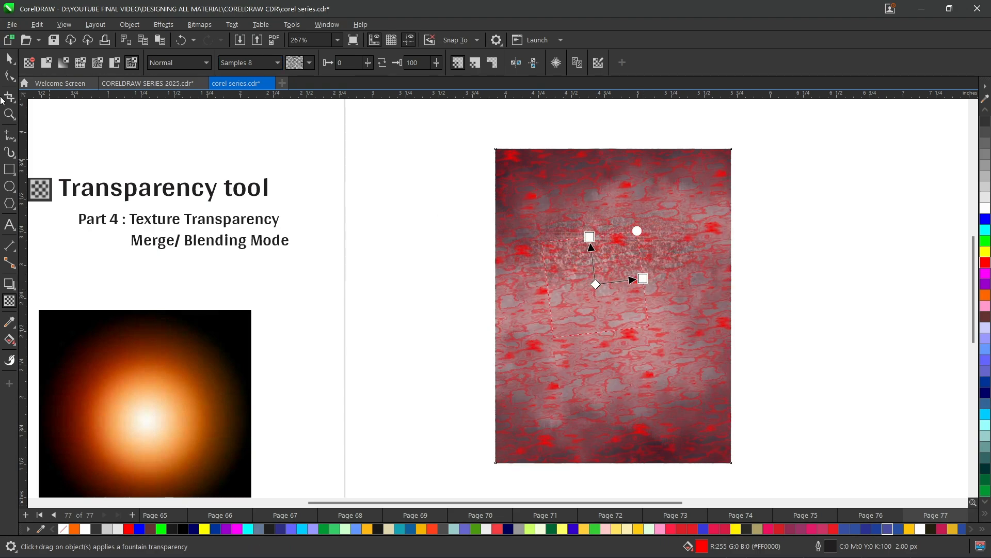
- Delete the red textured rectangle and select the cloudy background image
{"action": "left_click", "coordinate": [9, 59]}
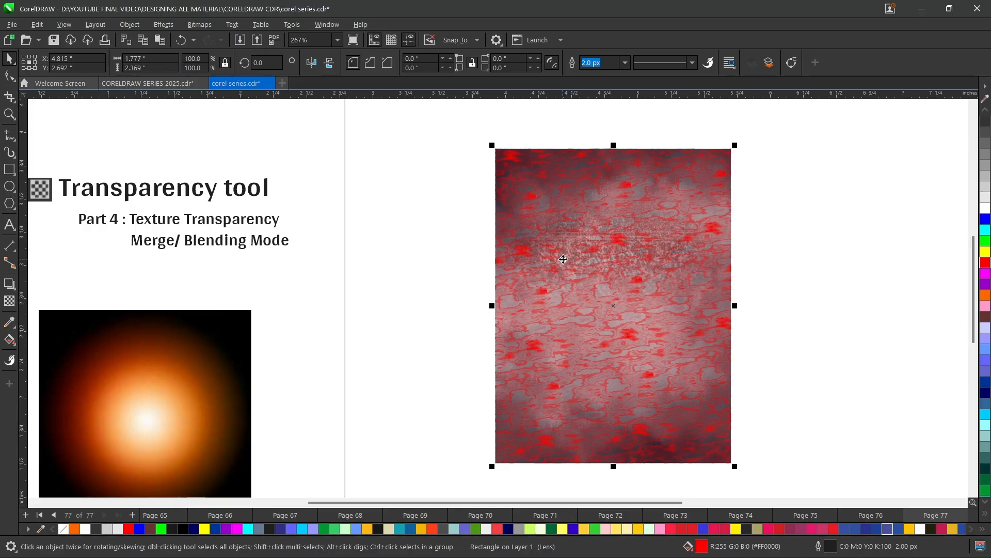
{"action": "key", "text": "Delete"}
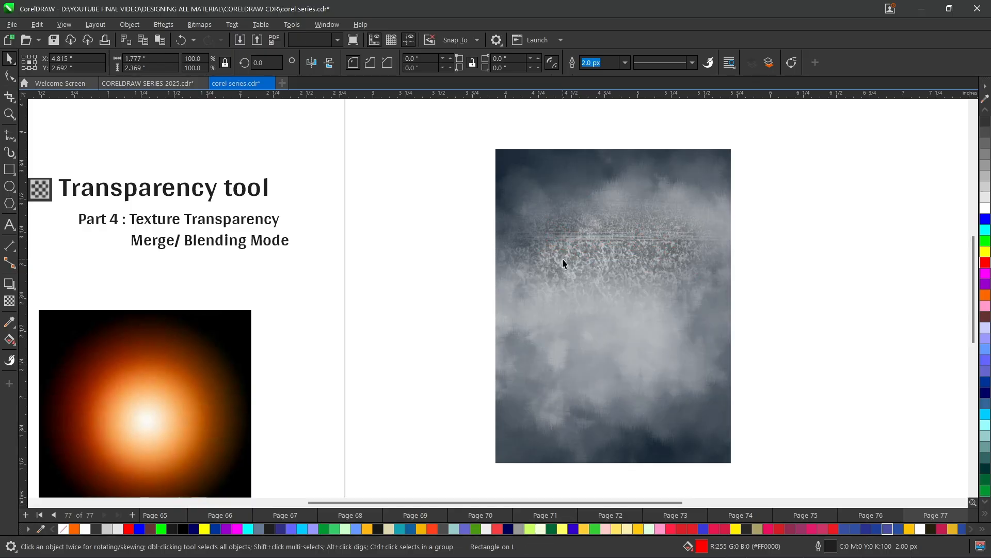
{"action": "scroll", "coordinate": [562, 259], "scroll_direction": "down", "scroll_amount": 2}
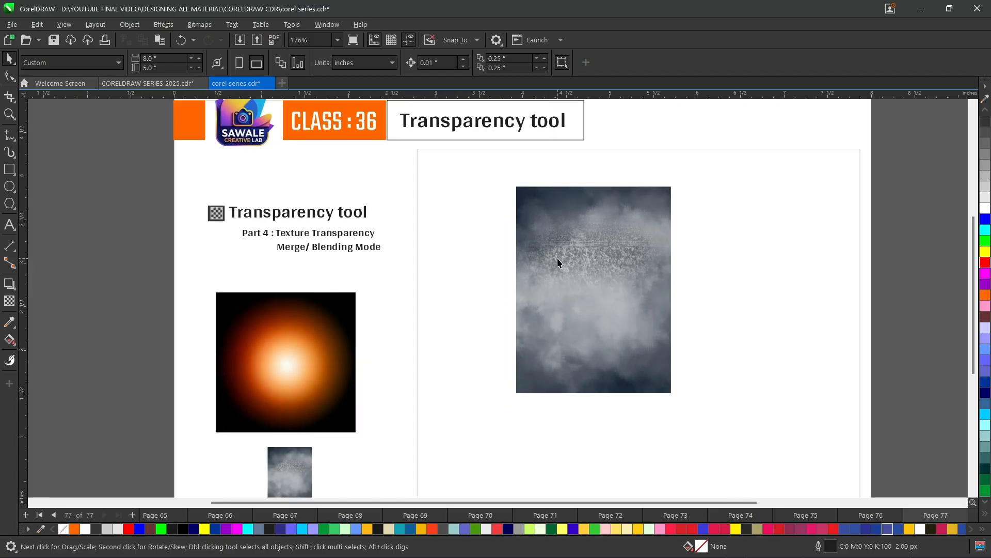
{"action": "left_click", "coordinate": [558, 259]}
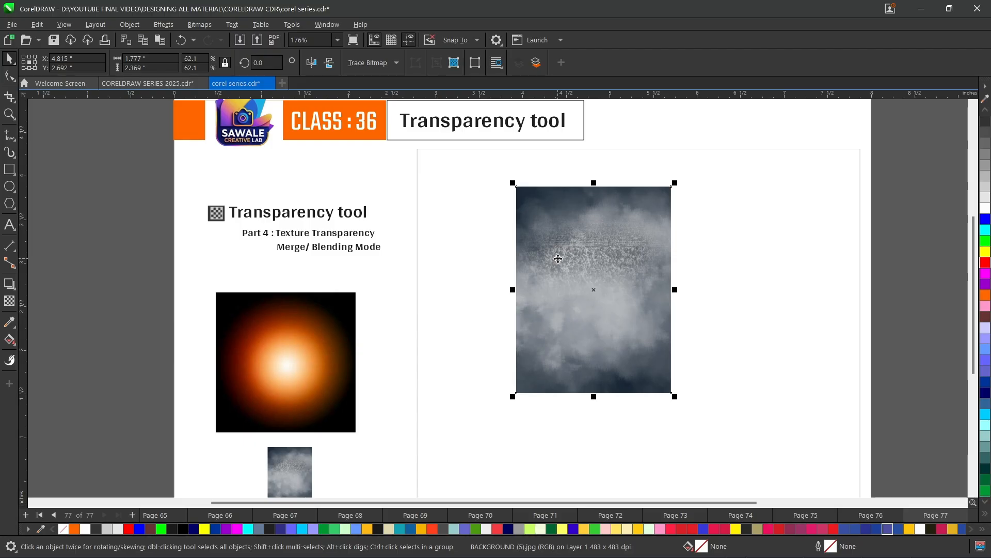
- Enlarge the cloudy background image by scaling it from its corner
{"action": "left_click", "coordinate": [9, 301]}
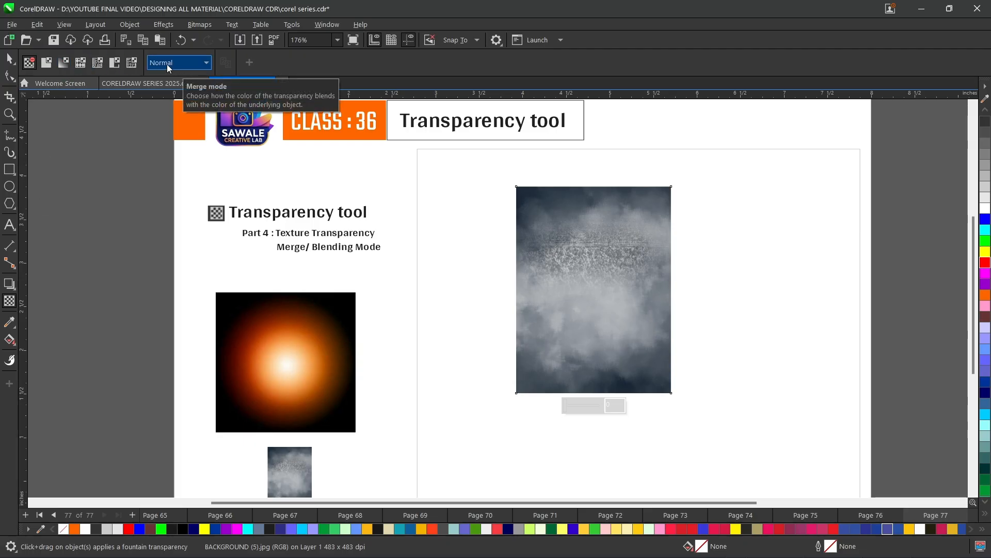
{"action": "key", "text": "space"}
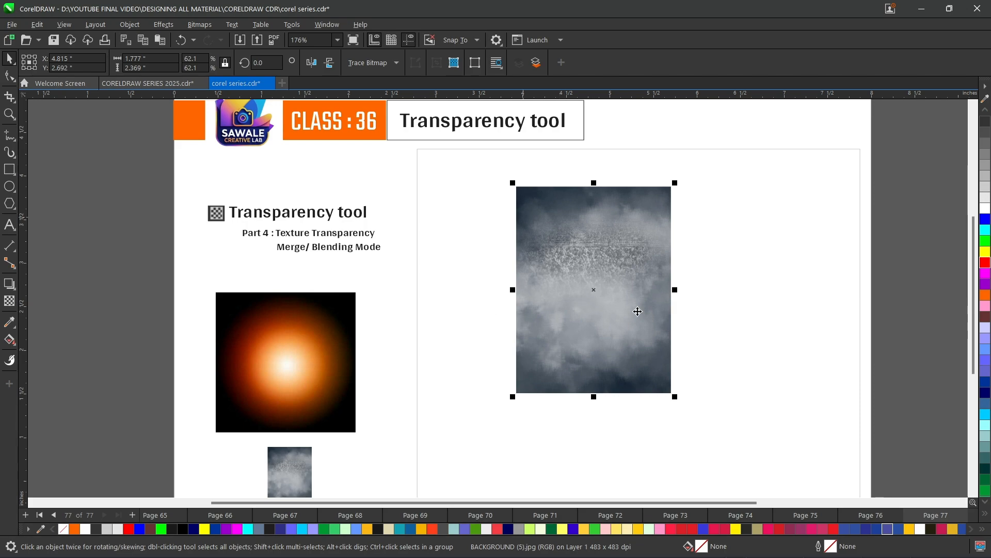
{"action": "left_click", "coordinate": [594, 261]}
{"action": "left_click", "coordinate": [635, 334]}
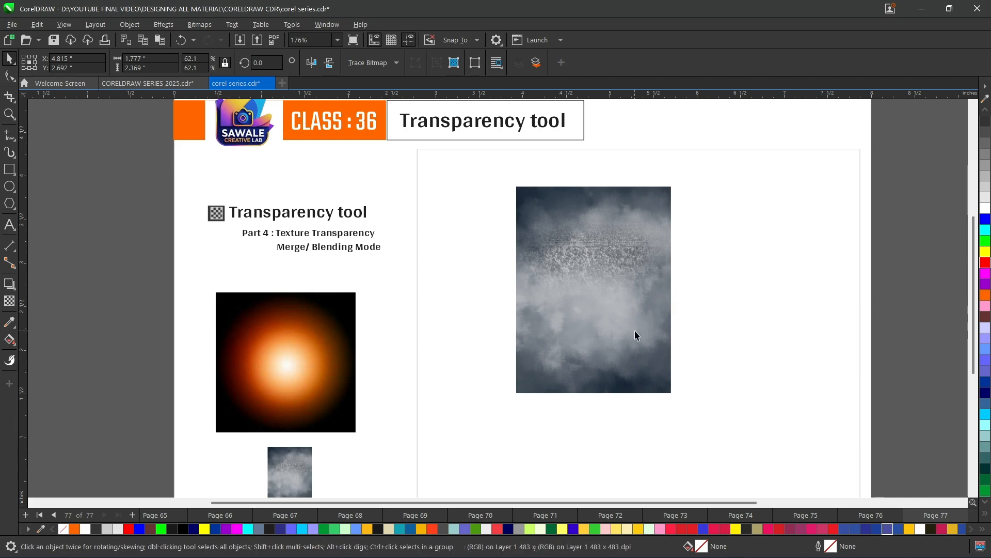
{"action": "left_click_drag", "start_coordinate": [671, 395], "coordinate": [654, 362]}
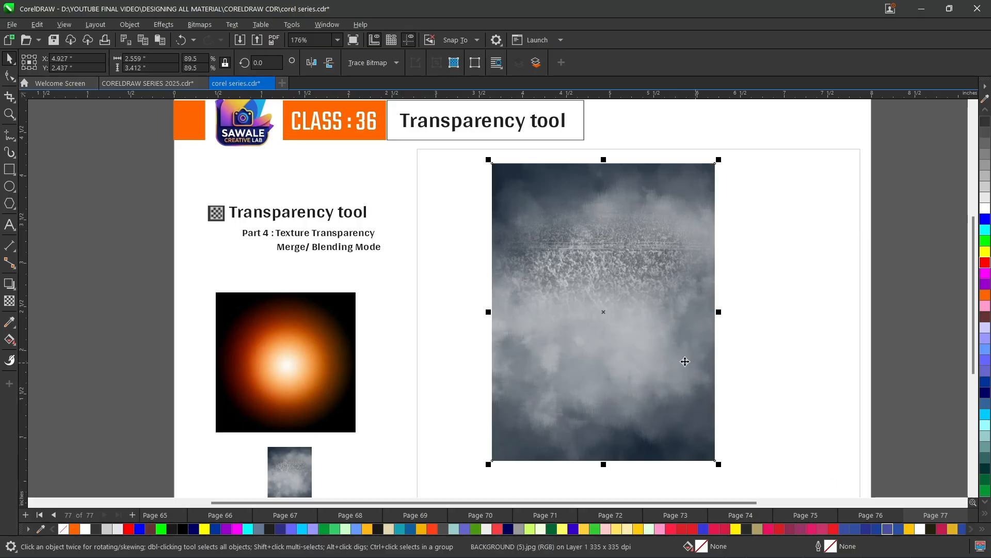
- Bring the person photo over from the other document, paste it onto the background and move it lower
{"action": "left_click", "coordinate": [155, 84]}
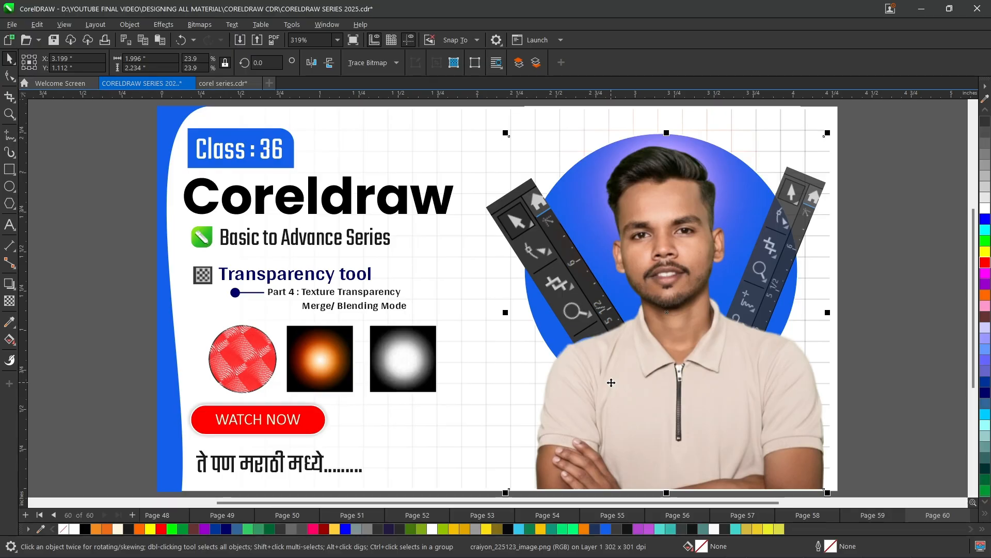
{"action": "left_click", "coordinate": [216, 89]}
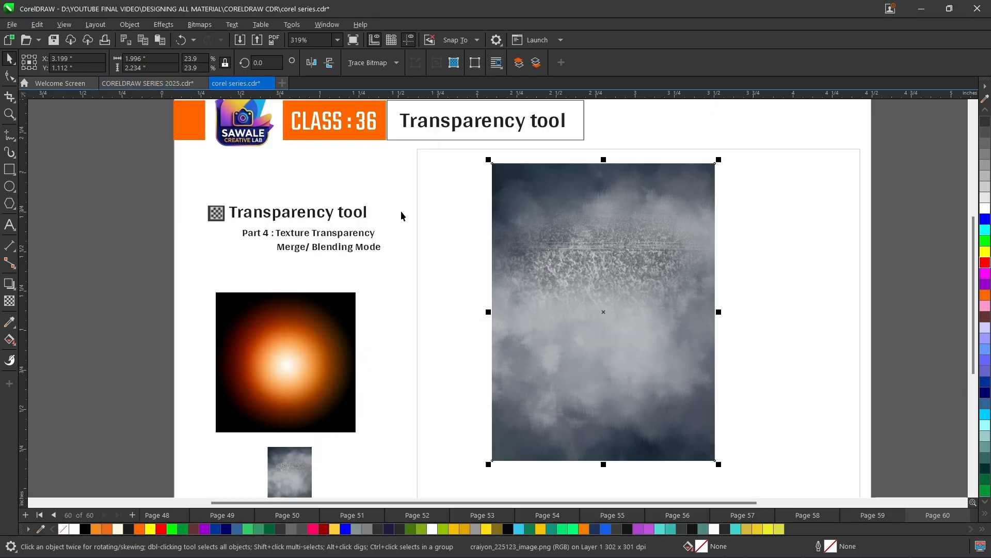
{"action": "key", "text": "ctrl+v"}
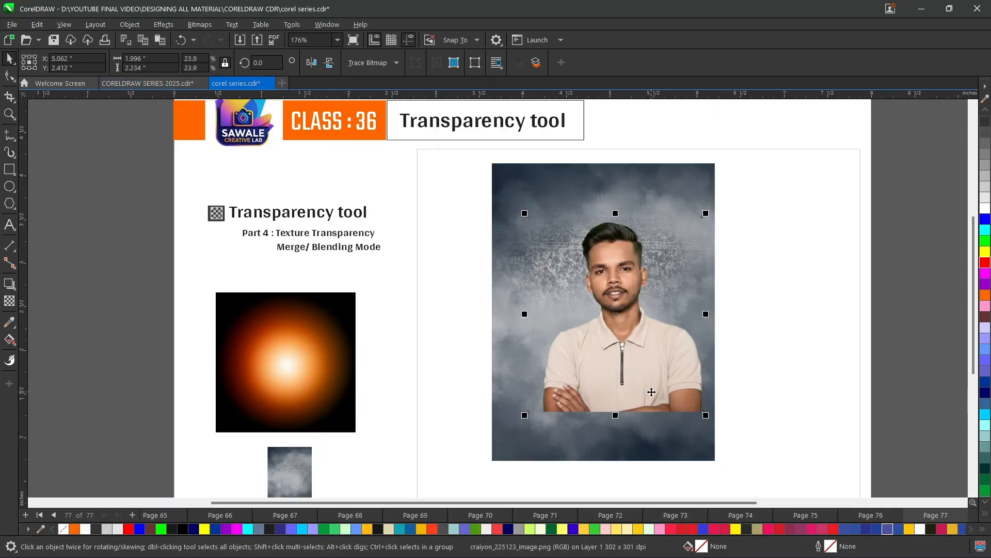
{"action": "left_click_drag", "start_coordinate": [651, 392], "coordinate": [640, 414]}
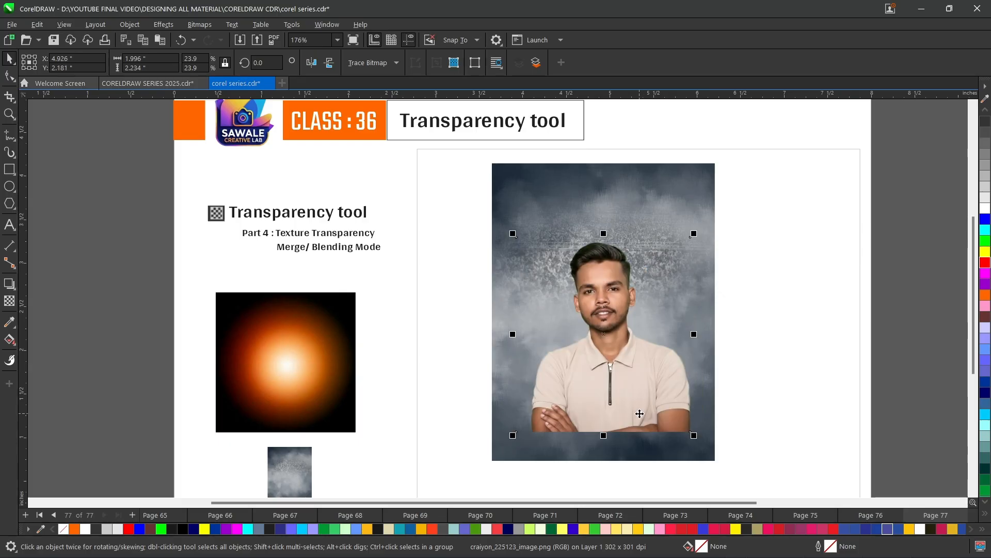
- Move the orange glow square over the person's head and bring it to the front
{"action": "left_click", "coordinate": [274, 352]}
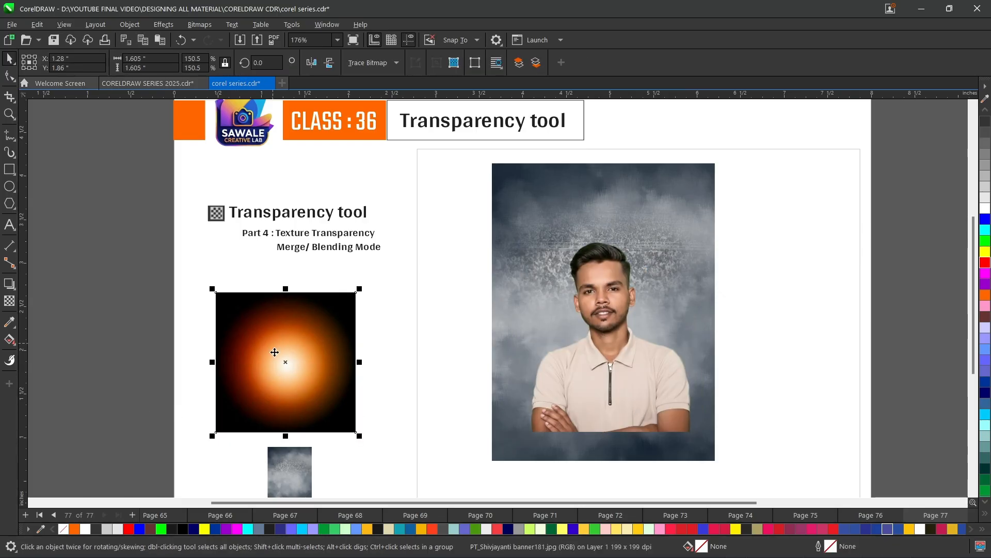
{"action": "left_click_drag", "start_coordinate": [302, 371], "coordinate": [608, 286]}
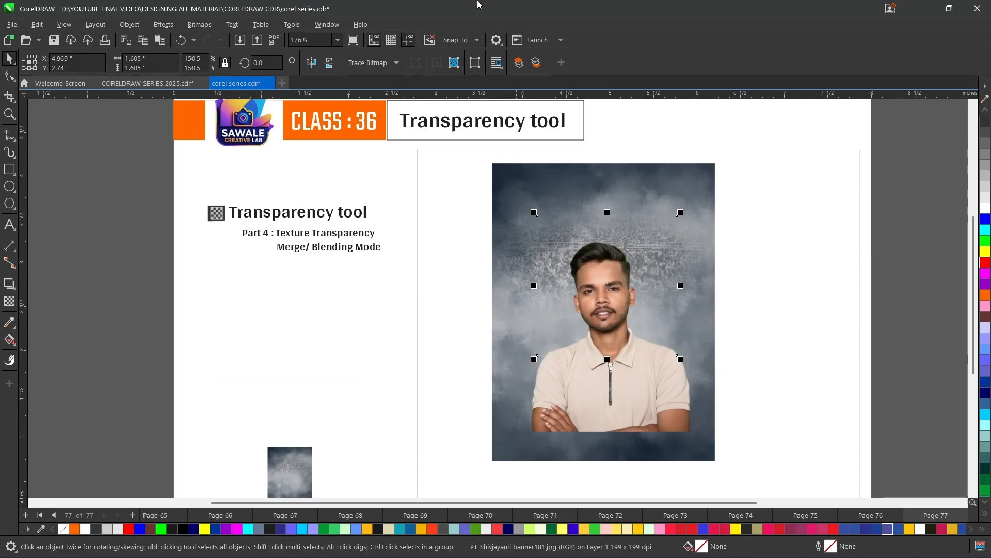
{"action": "left_click", "coordinate": [521, 65]}
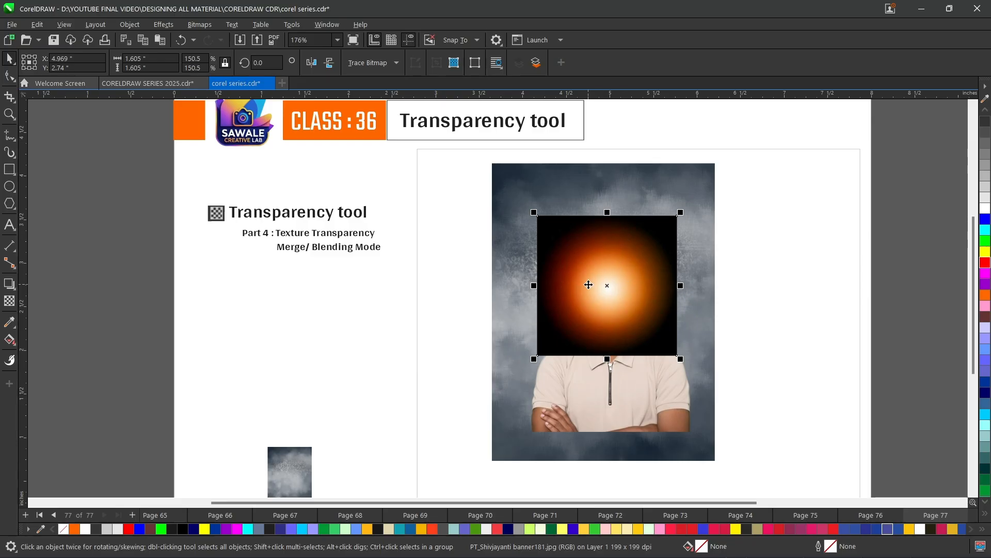
- Set the glow's transparency merge mode to Add
{"action": "left_click", "coordinate": [5, 304]}
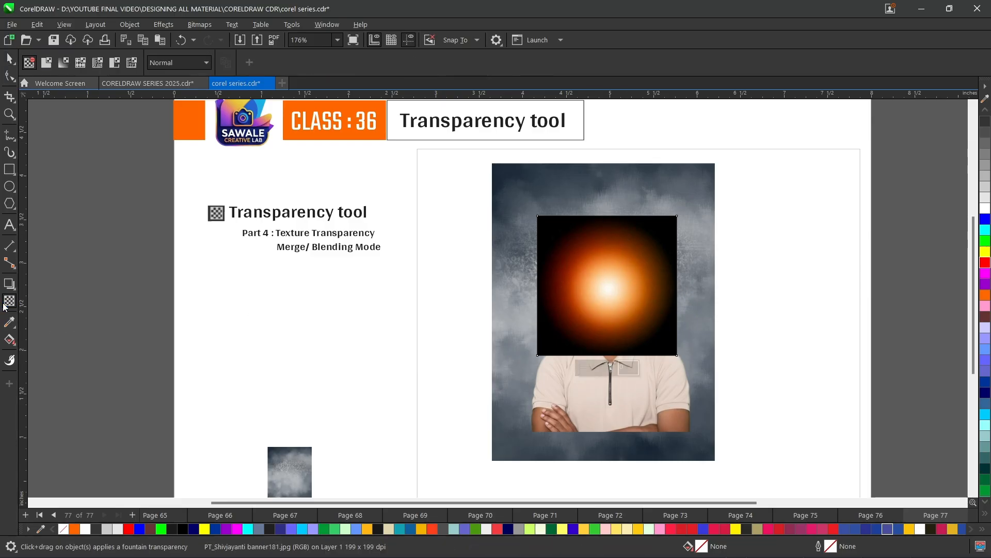
{"action": "left_click", "coordinate": [162, 66]}
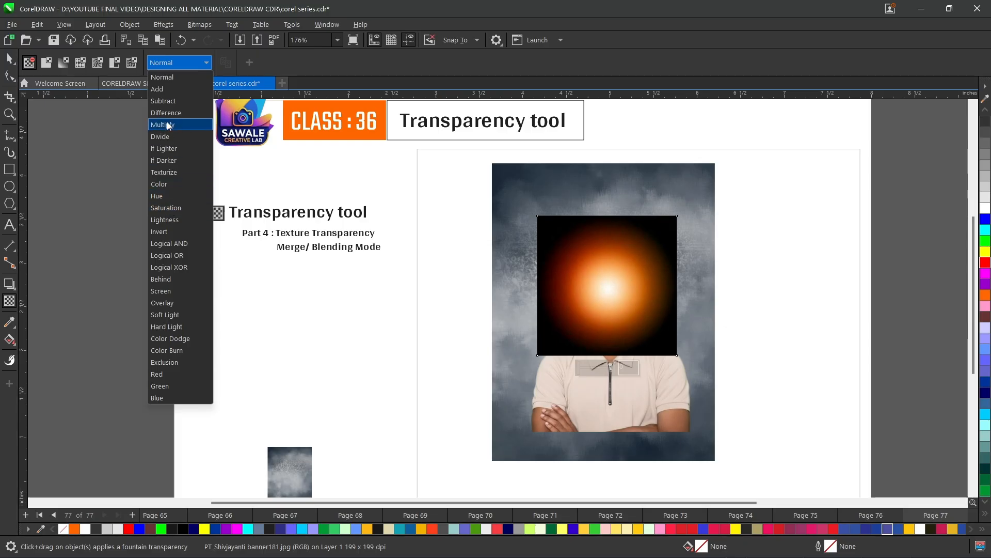
{"action": "left_click", "coordinate": [172, 90]}
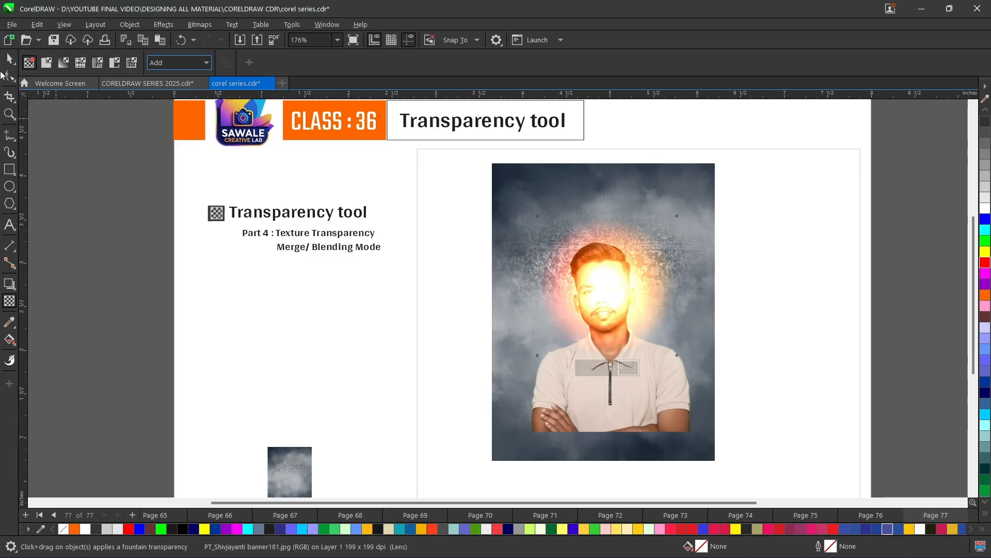
{"action": "left_click", "coordinate": [10, 58]}
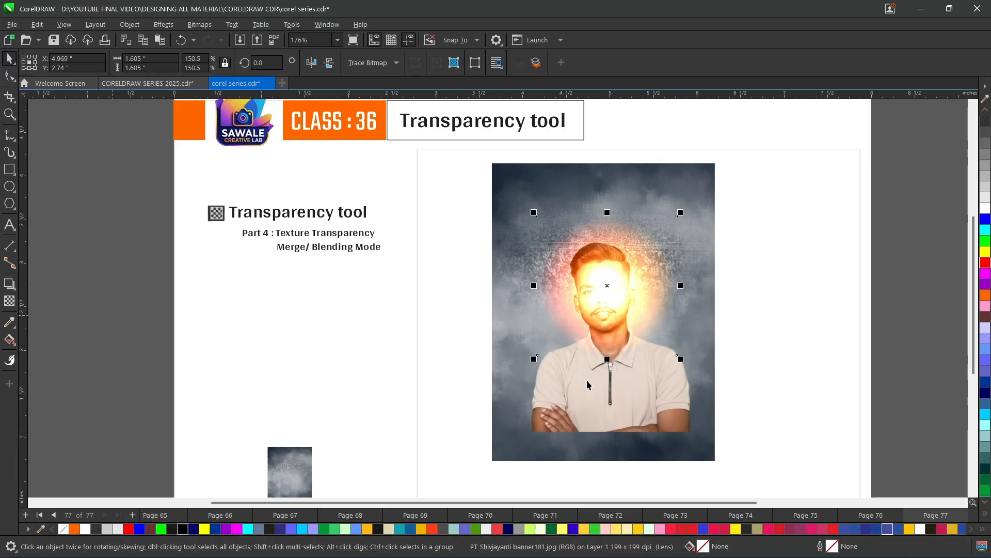
- Bring the person photo in front of the glow and deselect it
{"action": "left_click", "coordinate": [581, 410]}
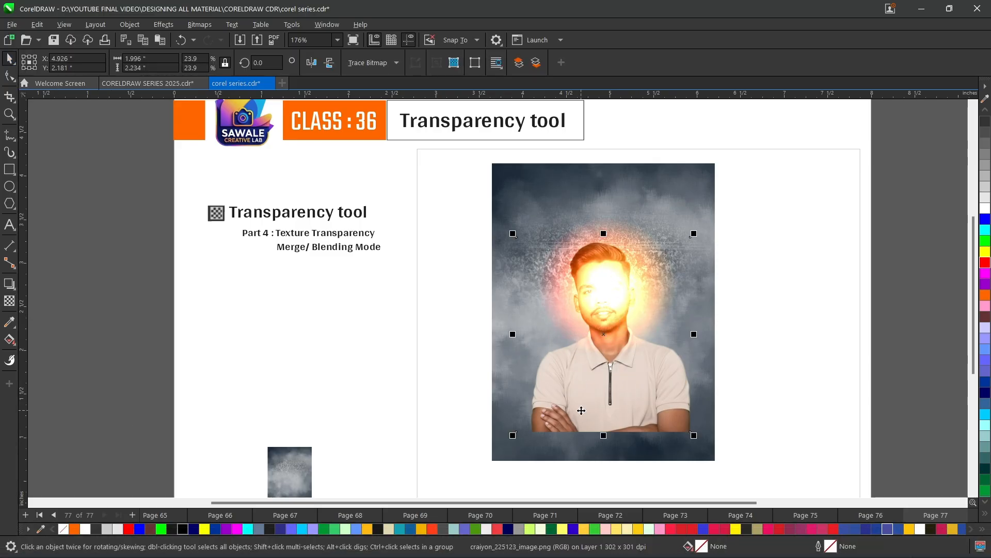
{"action": "left_click", "coordinate": [518, 63]}
{"action": "left_click", "coordinate": [158, 258]}
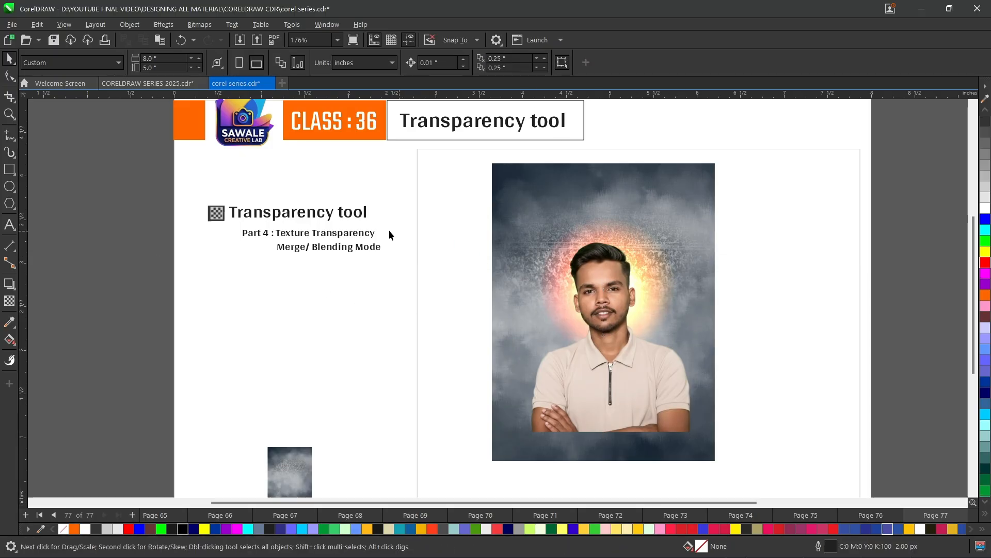
{"action": "left_click", "coordinate": [9, 301]}
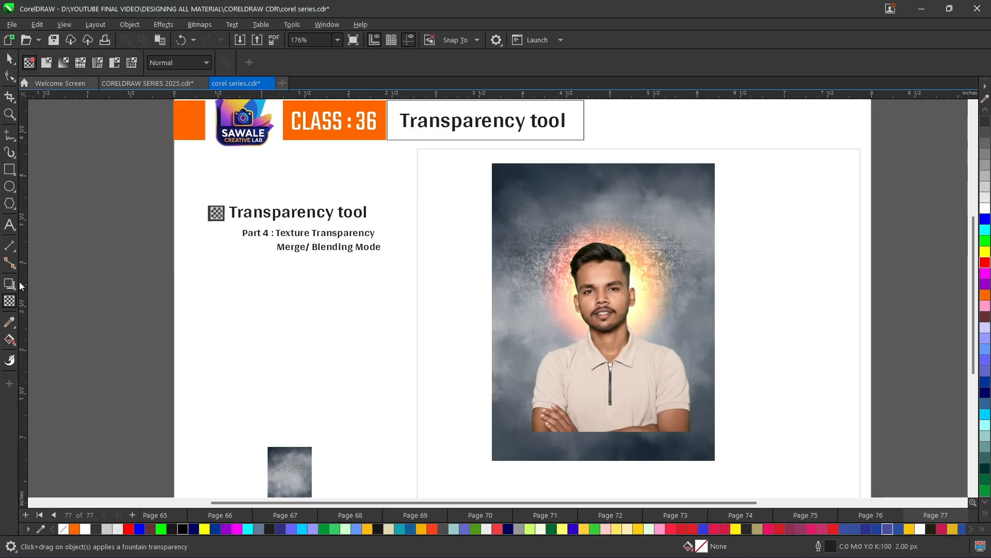
{"action": "left_click", "coordinate": [557, 242]}
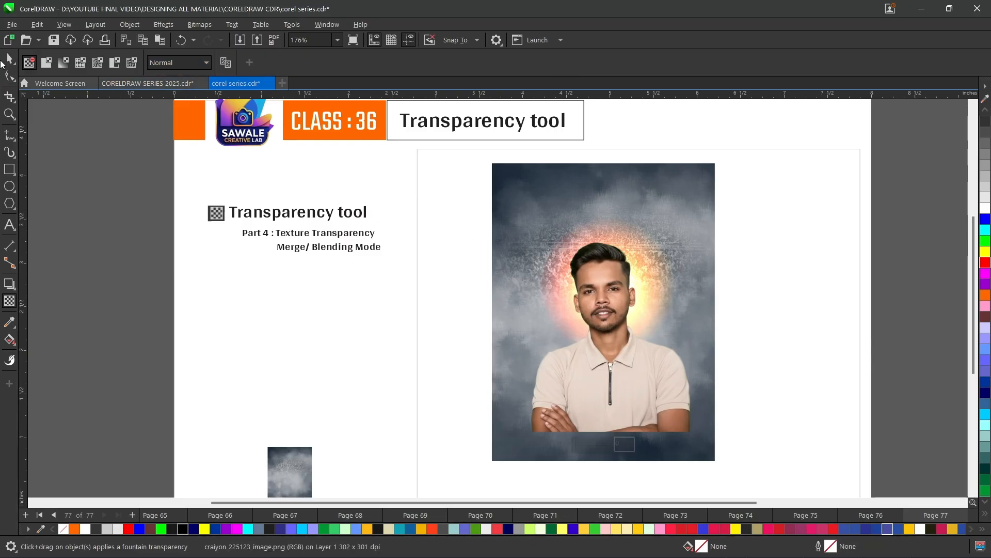
{"action": "key", "text": "space"}
{"action": "left_click_drag", "start_coordinate": [660, 411], "coordinate": [678, 412]}
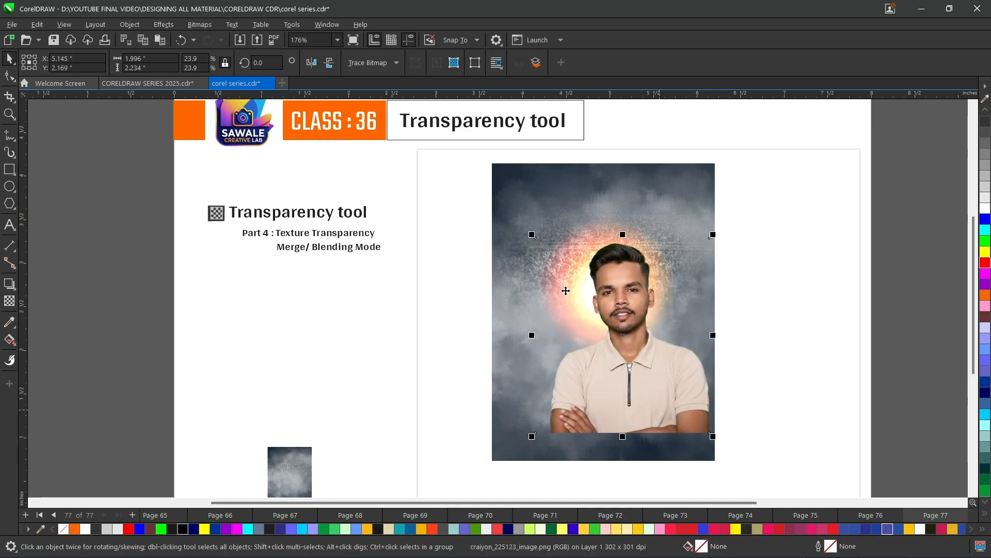
{"action": "key", "text": "ctrl+z"}
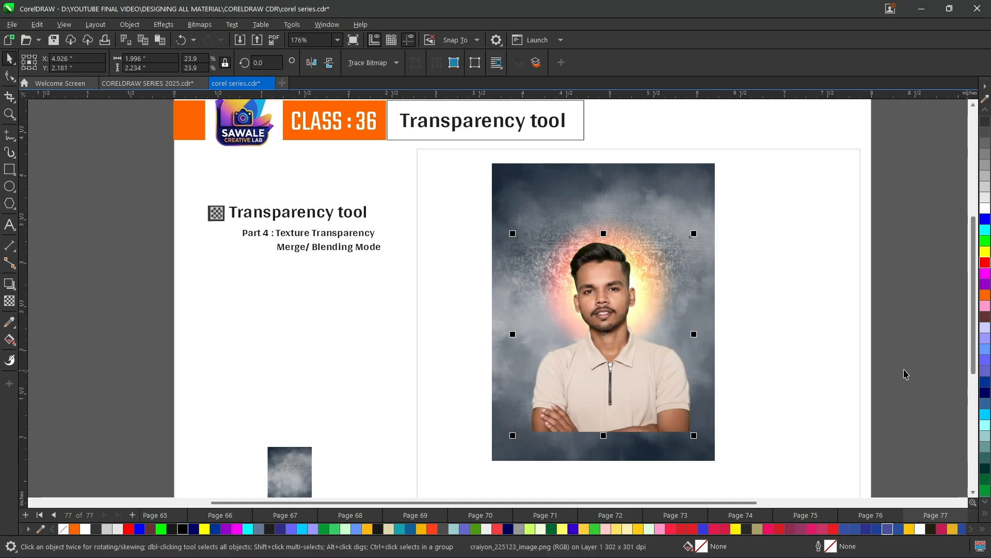
- Select the glow and change its transparency merge mode to Multiply
{"action": "mouse_move", "coordinate": [929, 379]}
{"action": "left_mouse_down"}
{"action": "mouse_move", "coordinate": [733, 332]}
{"action": "mouse_move", "coordinate": [444, 193]}
{"action": "left_mouse_up"}
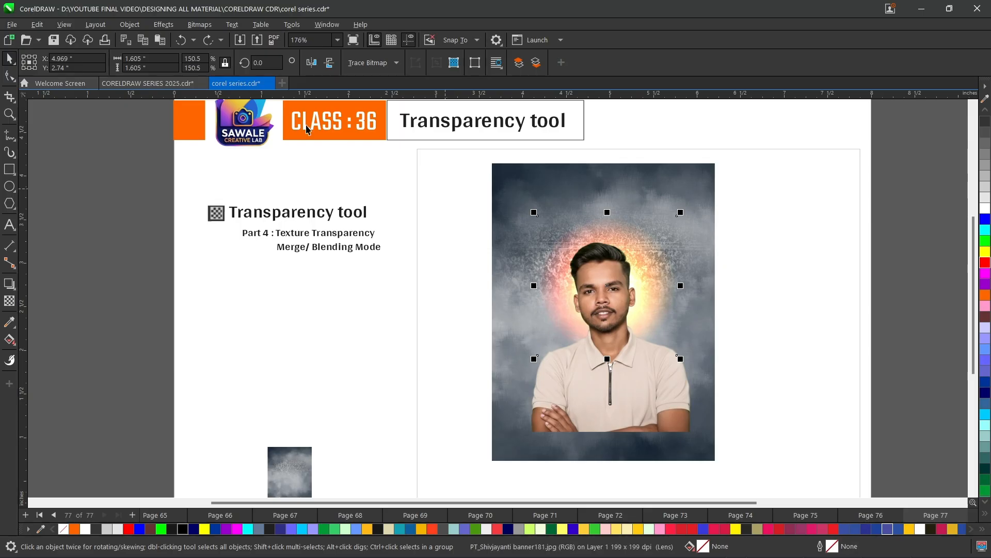
{"action": "left_click", "coordinate": [8, 301]}
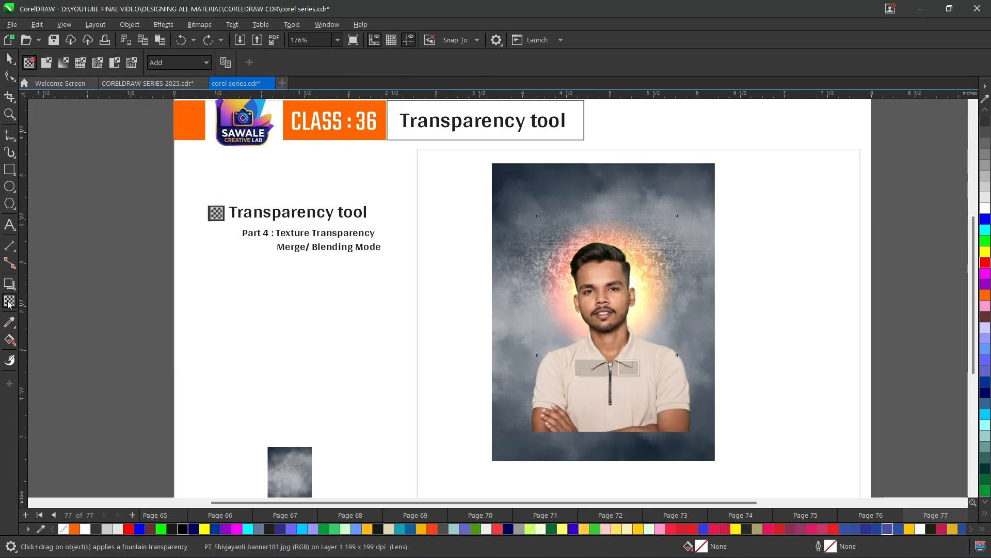
{"action": "left_click", "coordinate": [187, 62]}
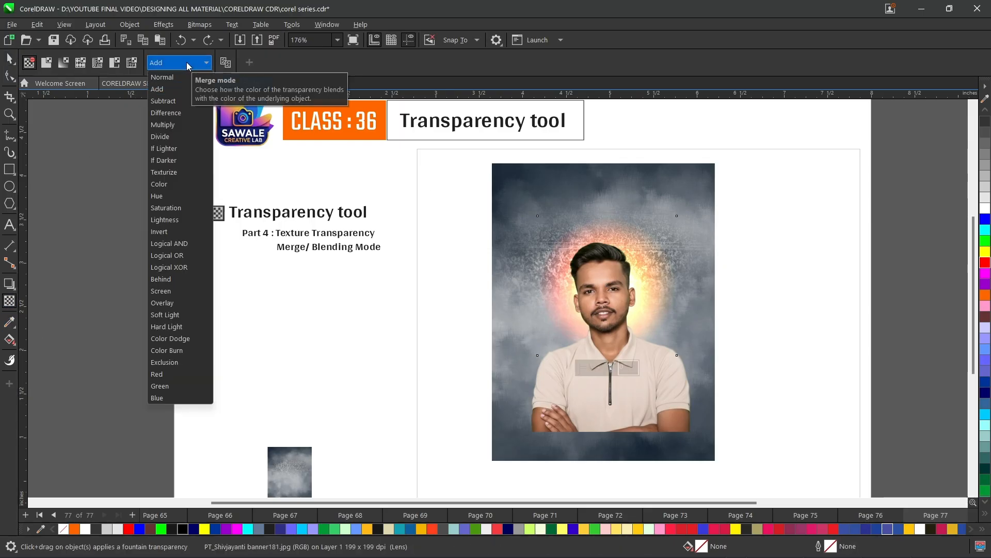
{"action": "left_click", "coordinate": [158, 125]}
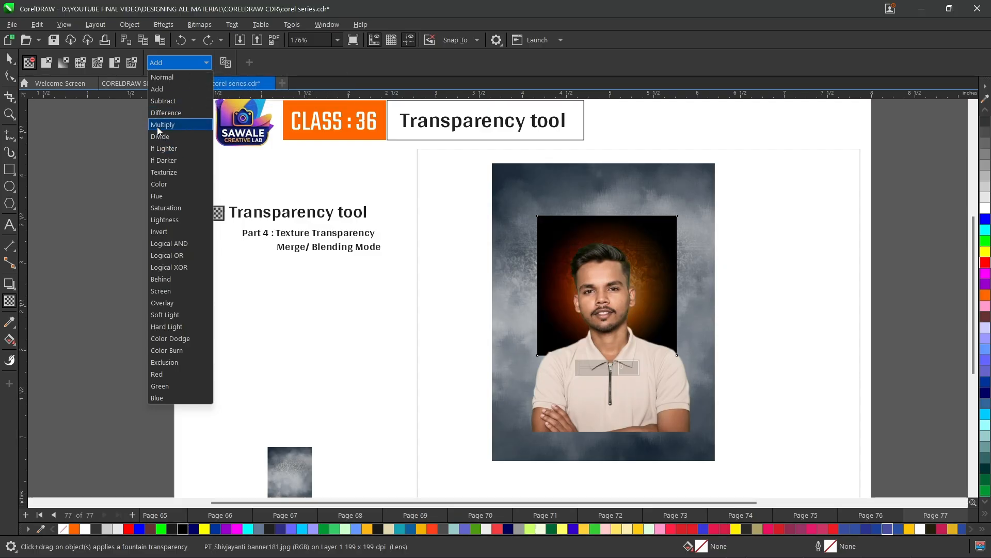
- Try the Invert and then the Behind merge modes on the glow
{"action": "left_click", "coordinate": [180, 62]}
{"action": "left_click", "coordinate": [166, 234]}
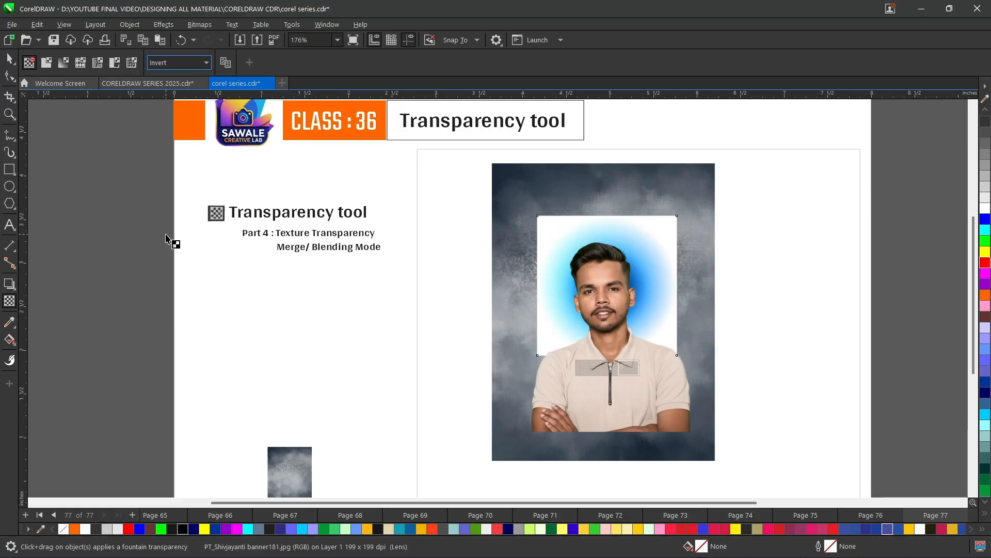
{"action": "left_click", "coordinate": [182, 63]}
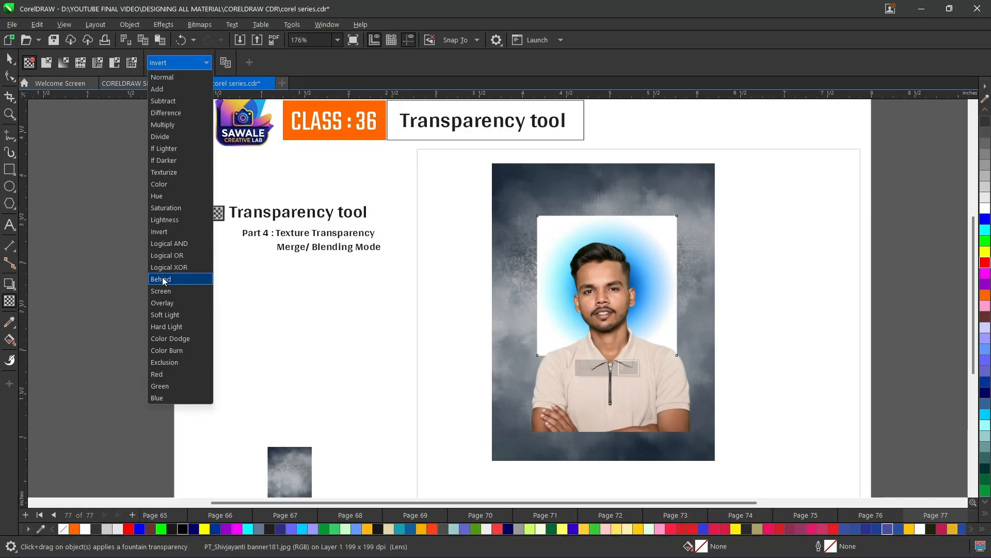
{"action": "left_click", "coordinate": [161, 279]}
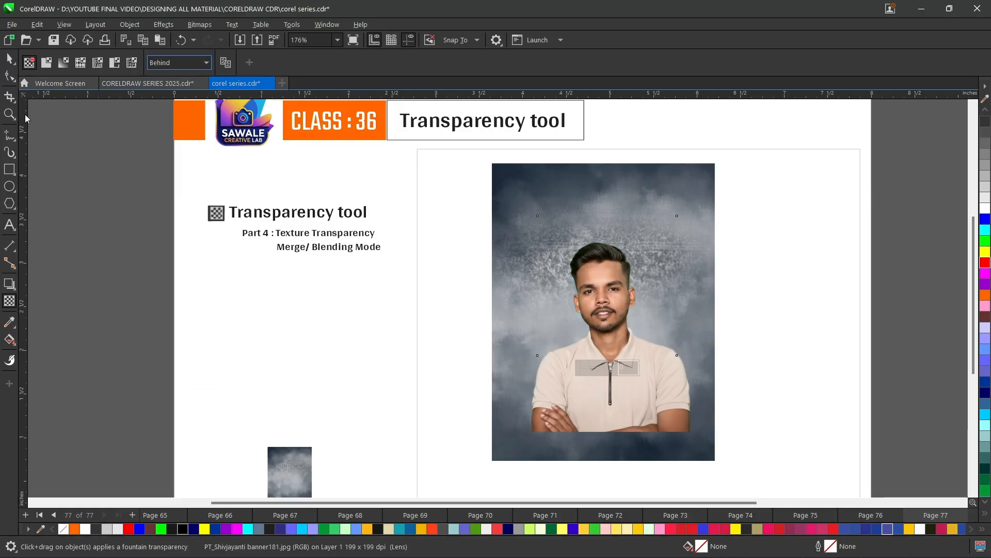
- Undo the last three merge mode changes on the glow
{"action": "left_click", "coordinate": [9, 59]}
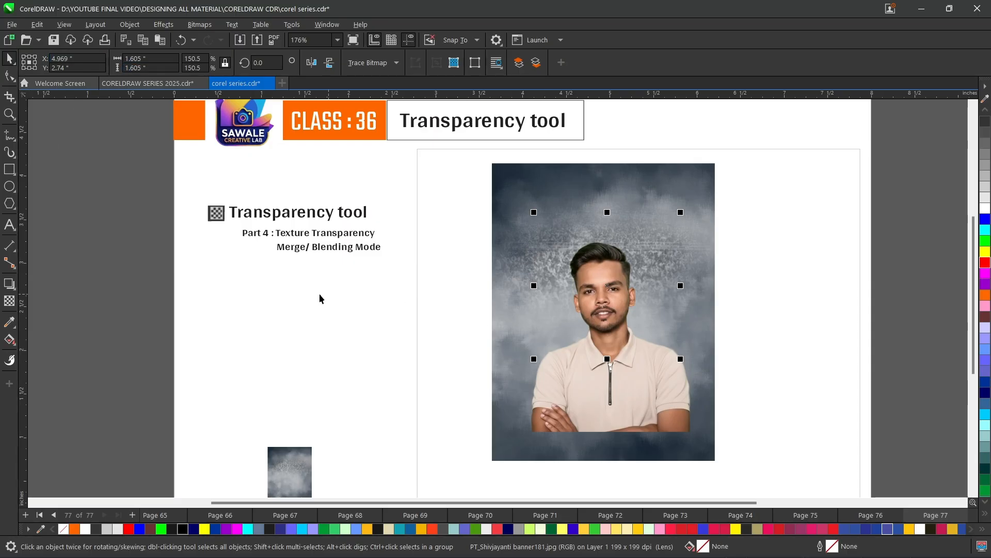
{"action": "key", "text": "ctrl+z"}
{"action": "key", "text": "ctrl+z"}
{"action": "key", "text": "ctrl+z"}
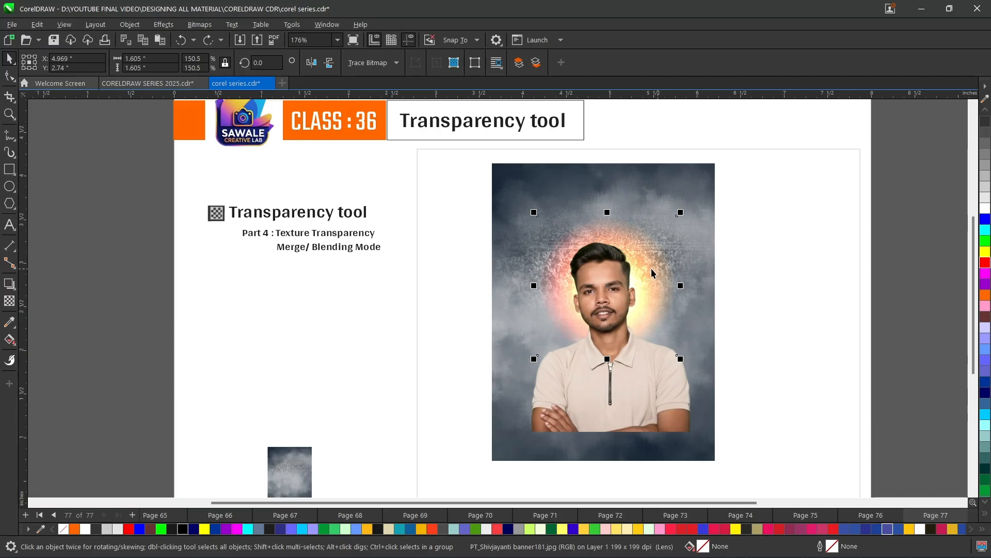
{"action": "left_click", "coordinate": [9, 299]}
{"action": "left_click", "coordinate": [164, 66]}
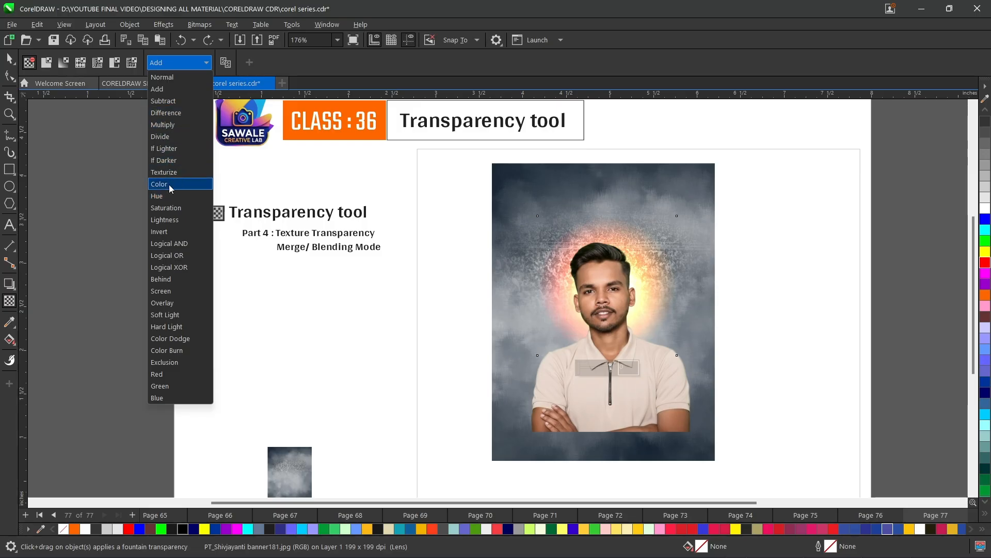
{"action": "left_click", "coordinate": [7, 59]}
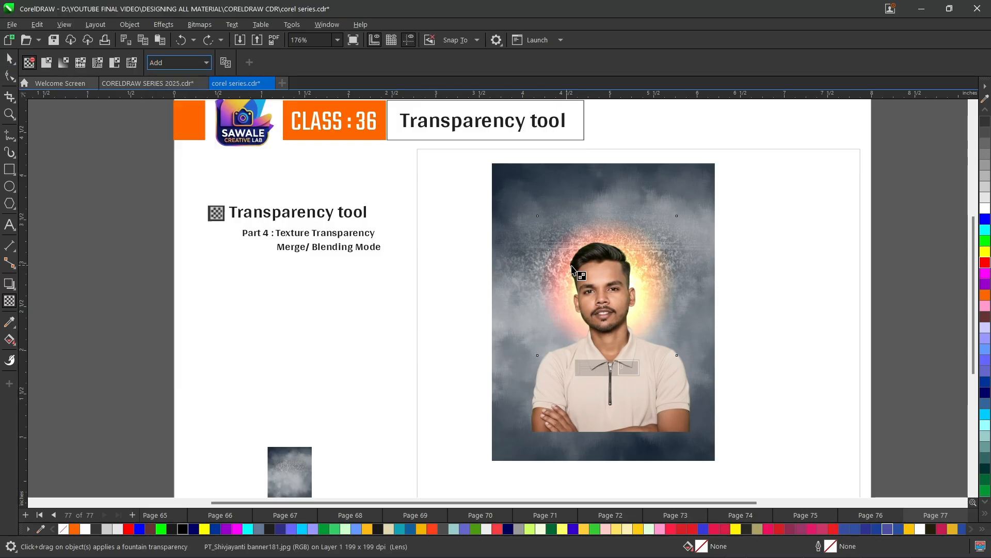
{"action": "left_click", "coordinate": [9, 59]}
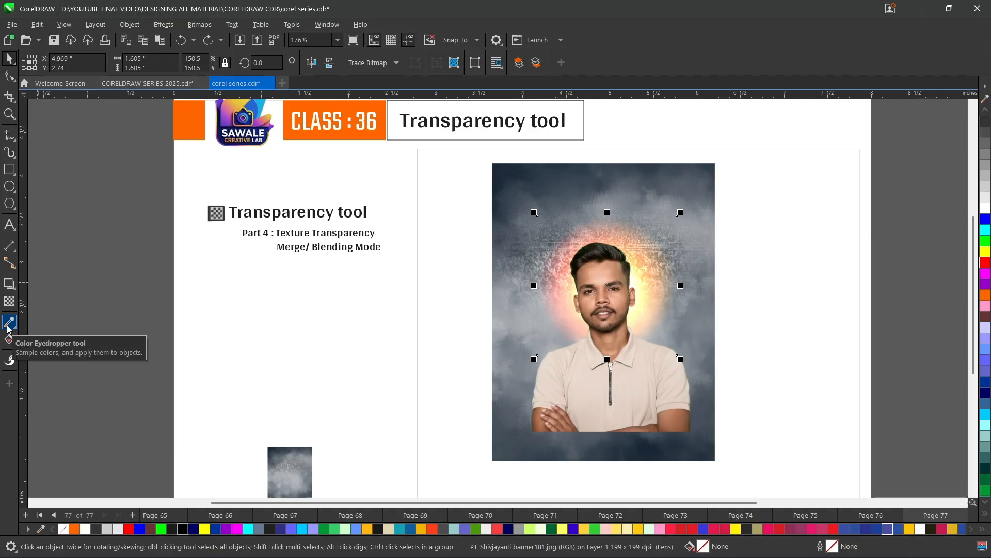
{"action": "left_click", "coordinate": [109, 231]}
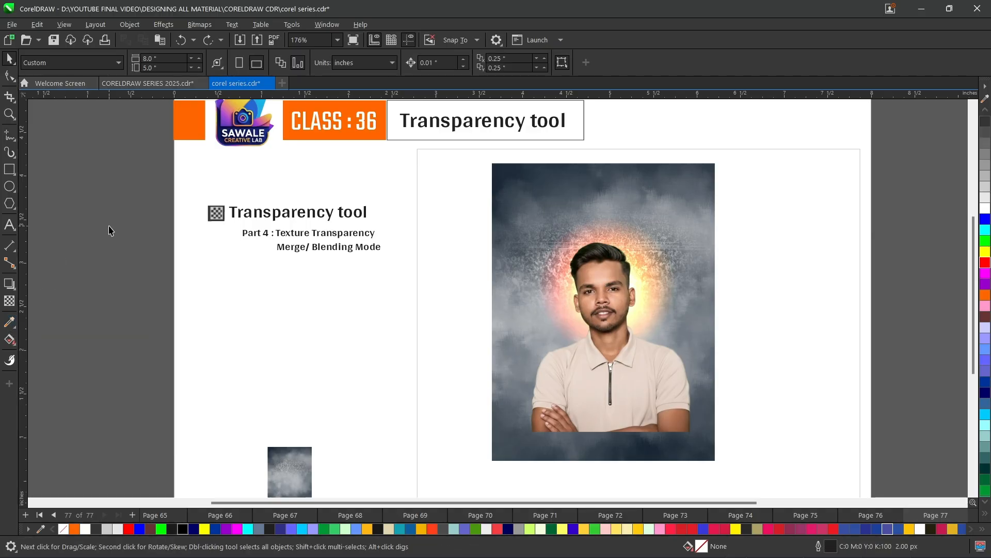